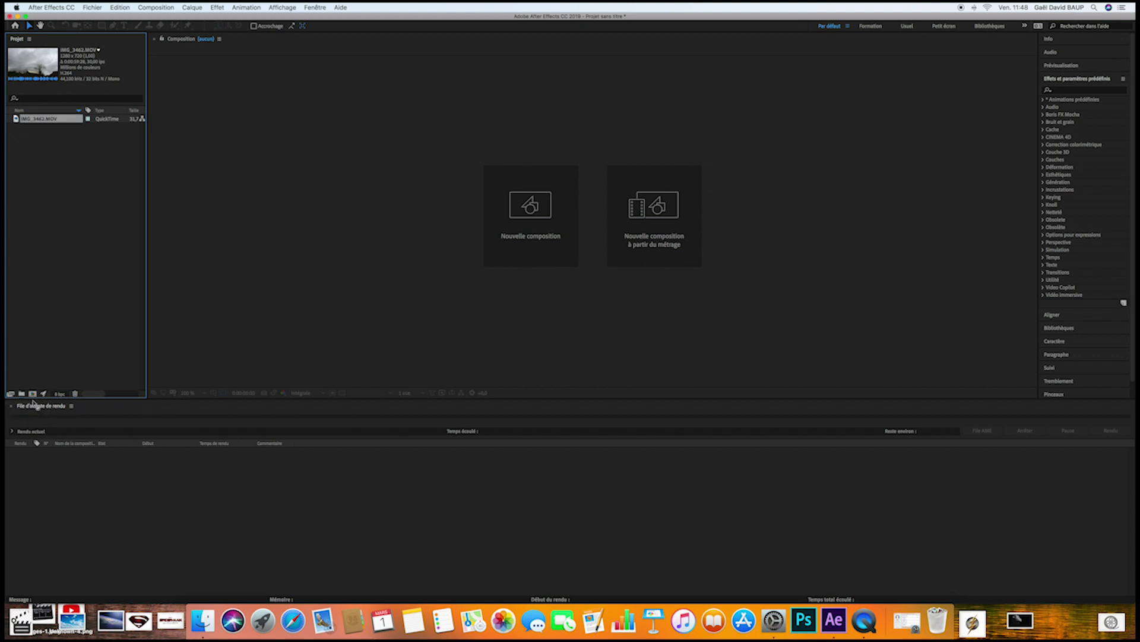
- Create a composition from IMG_3462.MOV and play the footage to review it
key(space)
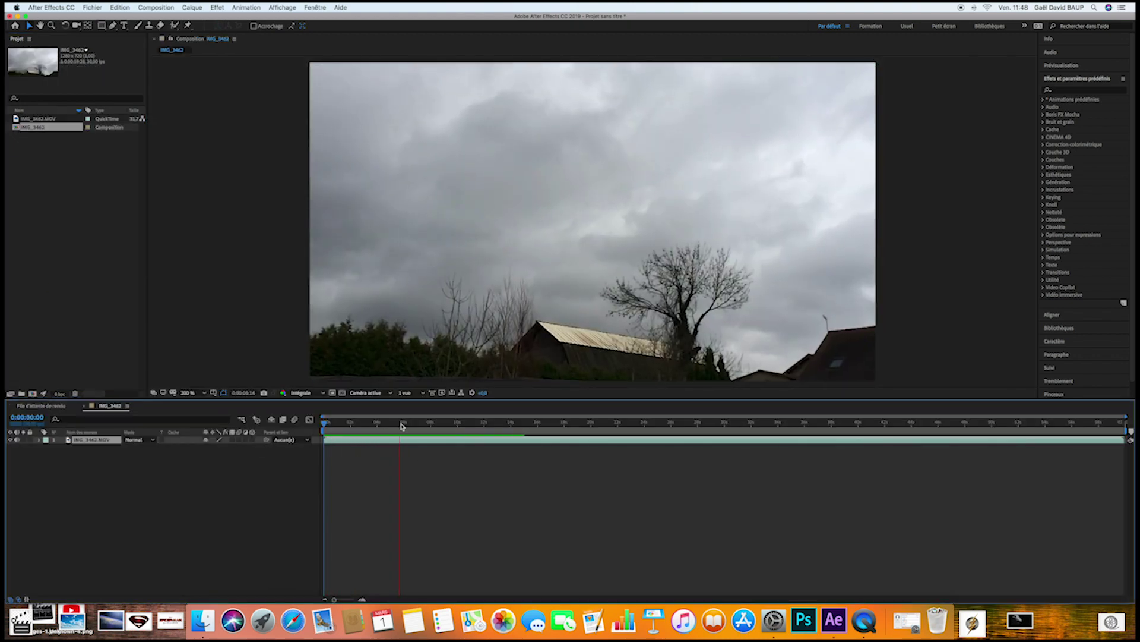
drag(403, 424, 579, 424)
key(space)
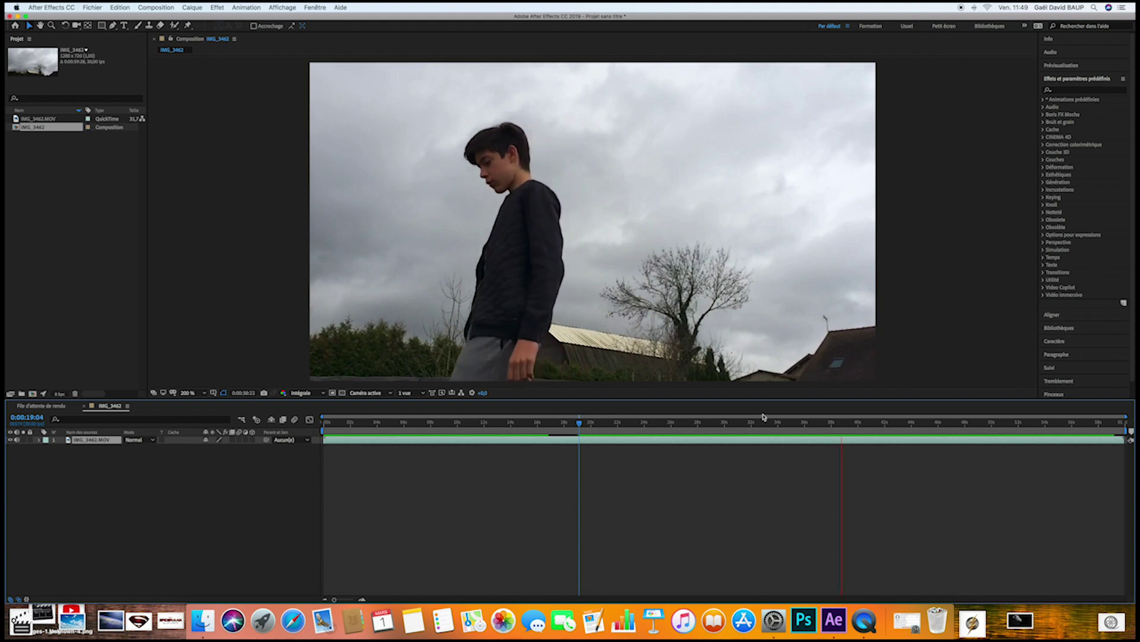
key(space)
- Cut away the footage before 0:00:17:17 and move the remaining clip to the composition's start
drag(405, 419, 558, 419)
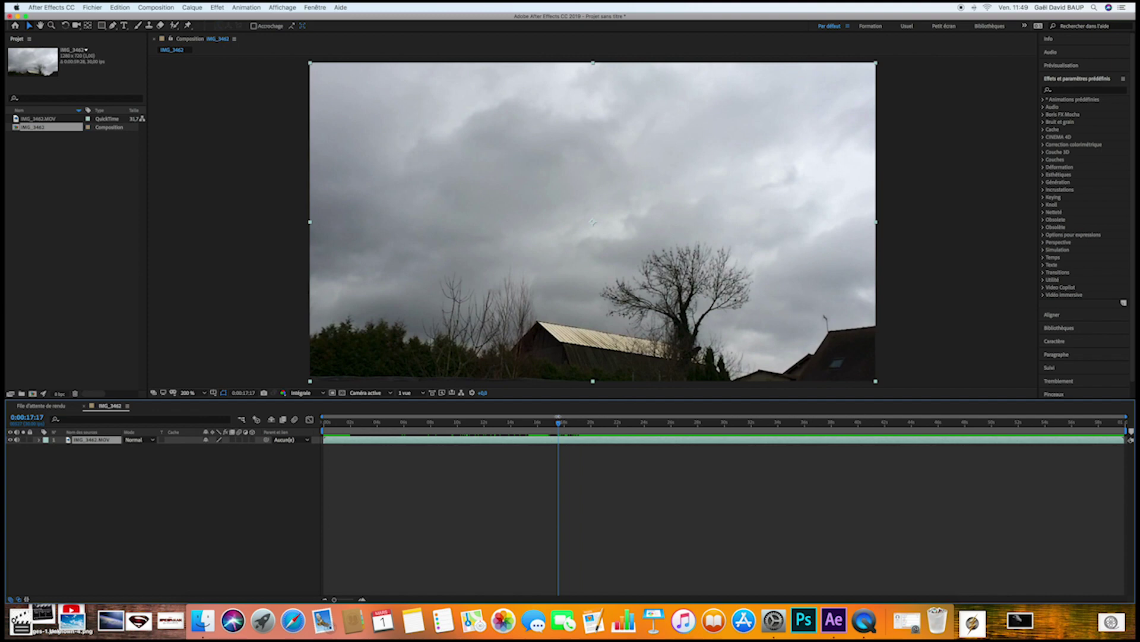
mouse_move(349, 440)
mouse_down()
mouse_move(392, 441)
mouse_move(371, 438)
mouse_up()
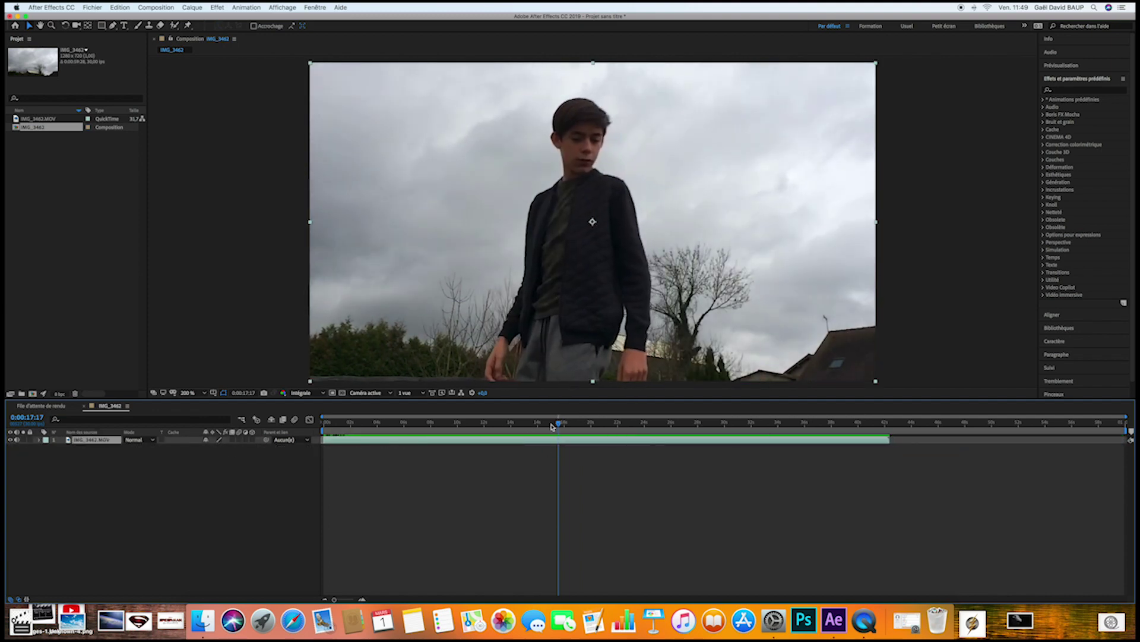
- Split the clip at 0:00:29:04, delete the part after it, and trim the composition to the work area
drag(551, 426, 713, 427)
key(ctrl+shift+d)
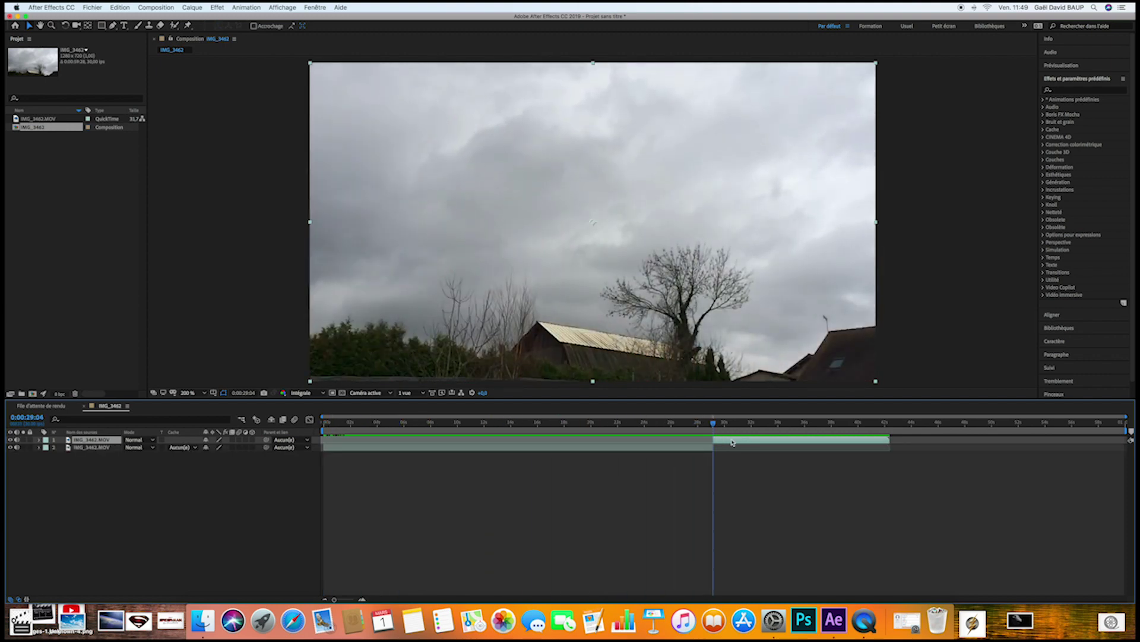
key(Delete)
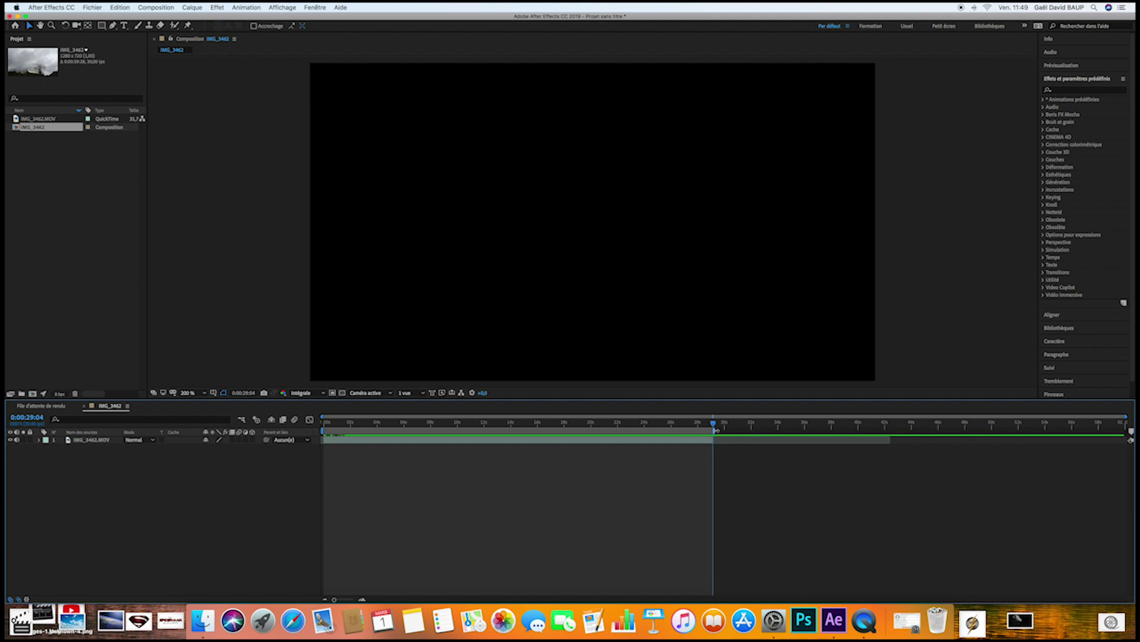
right_click(713, 432)
click(739, 443)
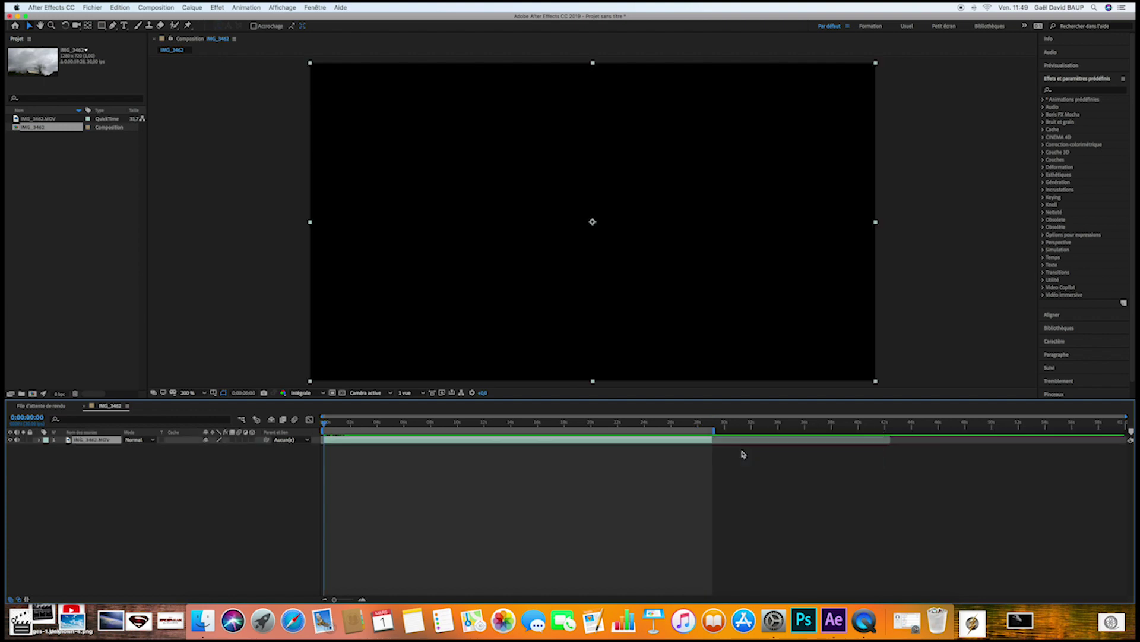
- Split the clip at 0:00:00:02 and freeze the frame of its short opening piece
click(1076, 424)
drag(1076, 424, 330, 425)
click(338, 440)
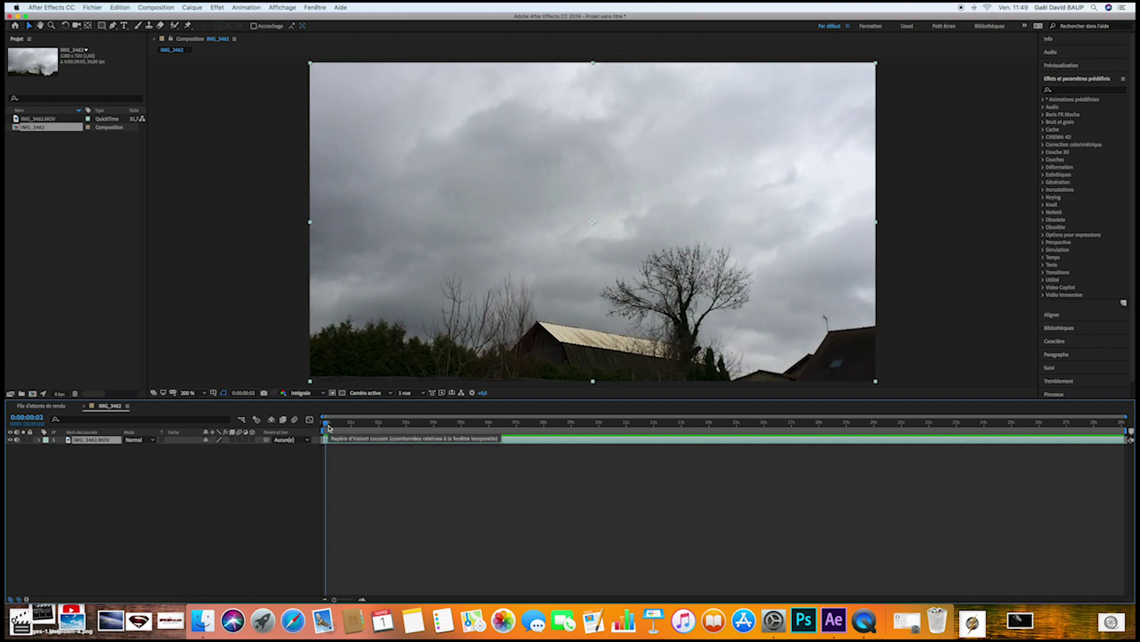
key(super+shift+d)
right_click(326, 446)
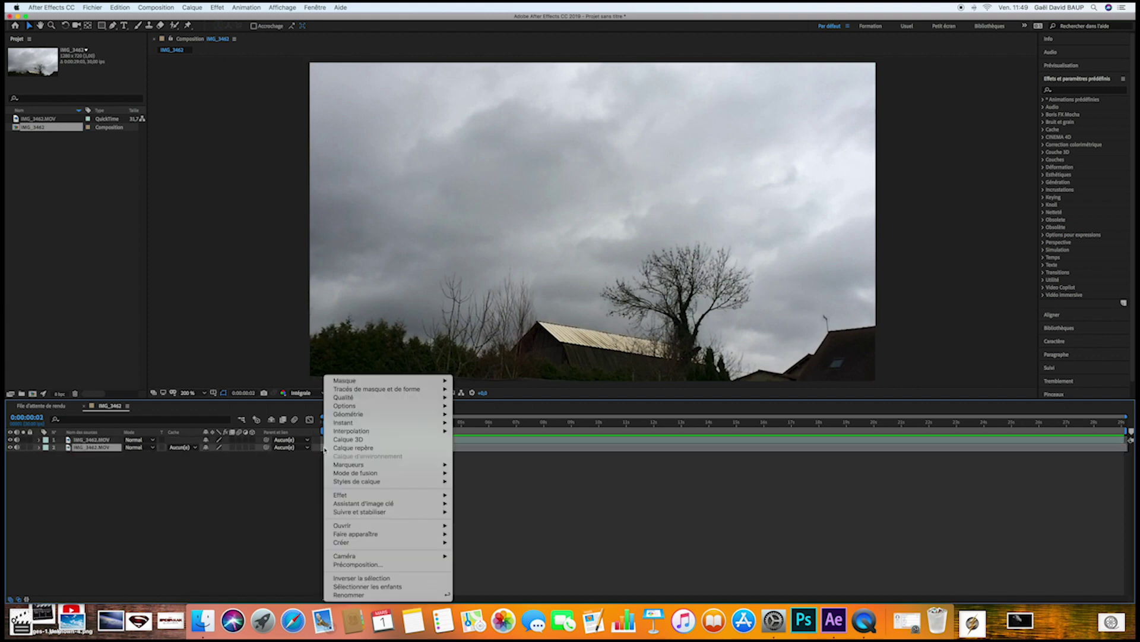
mouse_move(386, 422)
click(524, 449)
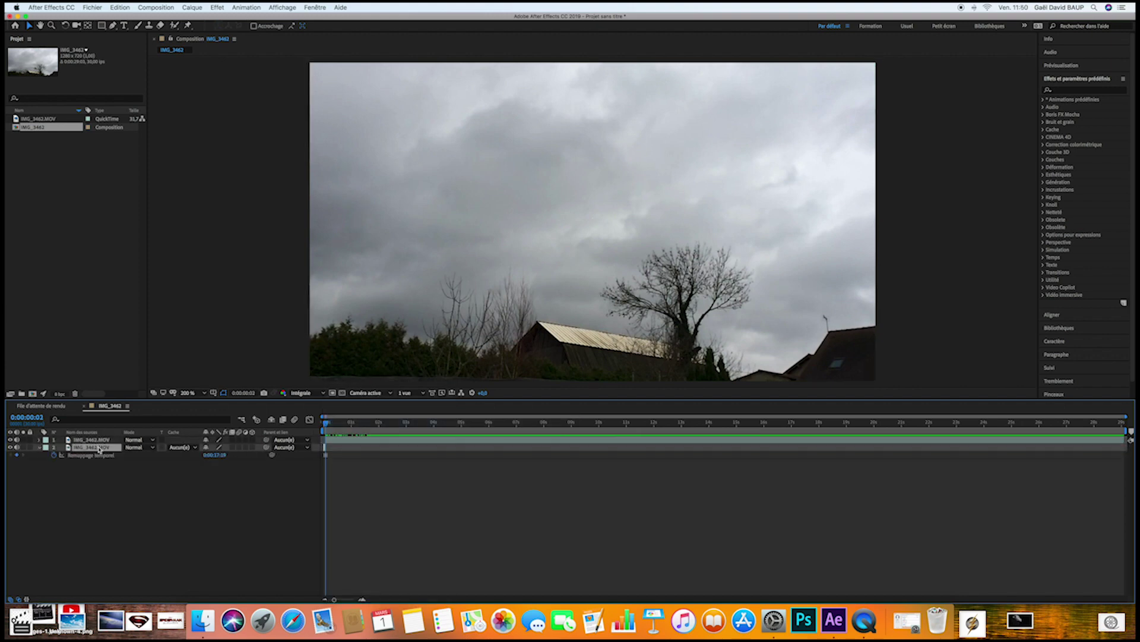
- Place the frozen-frame layer above the moving footage and stretch it across the whole composition
drag(327, 440, 1126, 455)
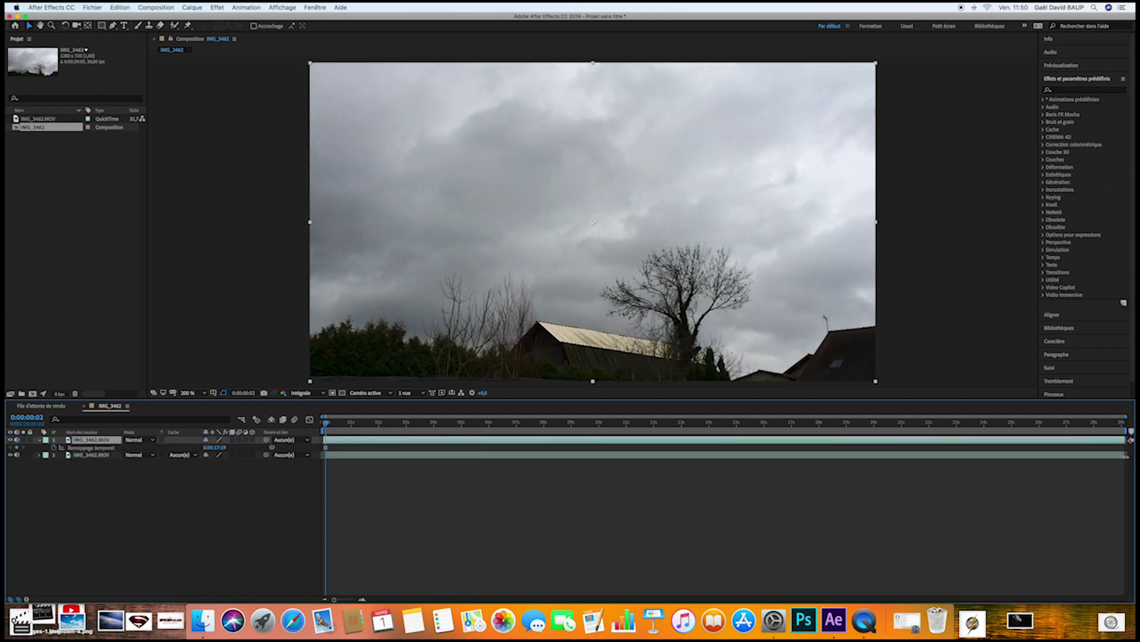
click(565, 456)
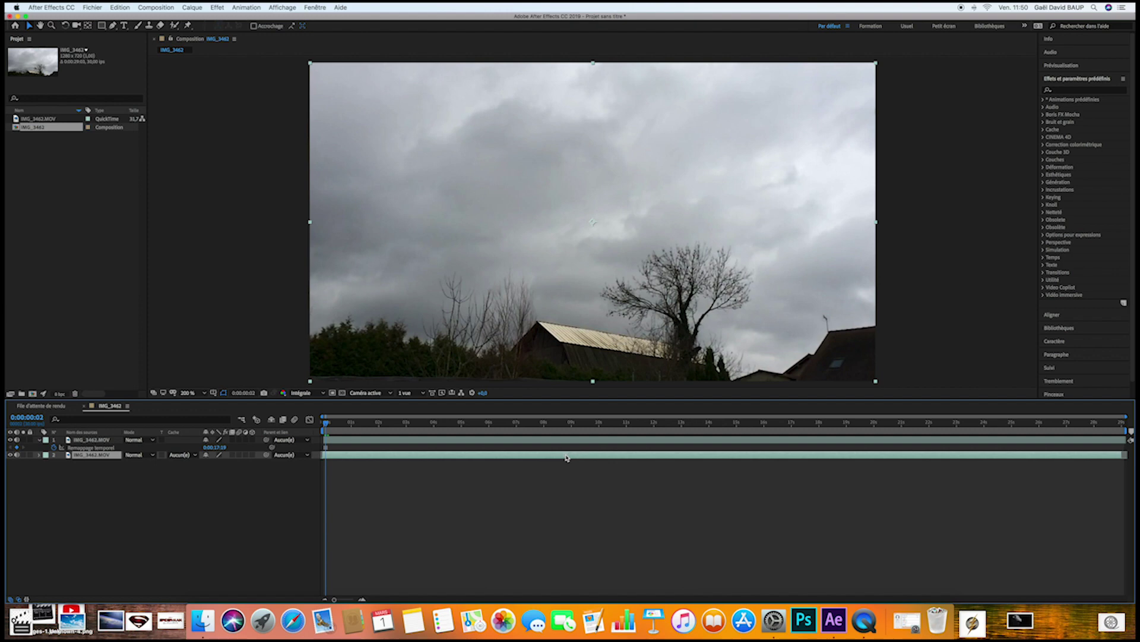
click(346, 440)
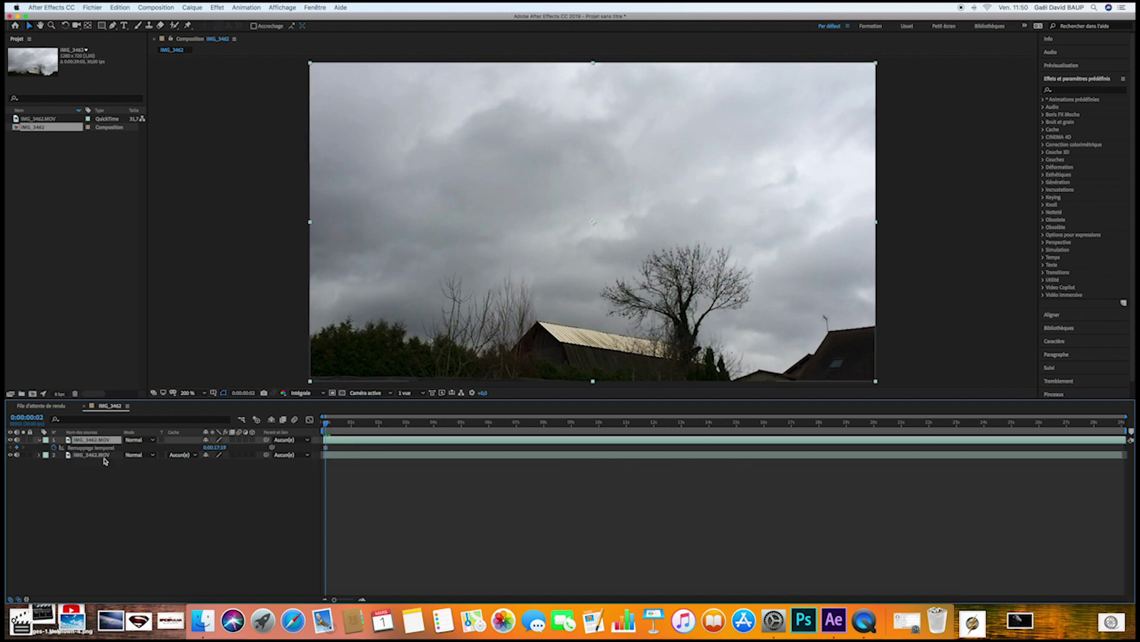
- Compare the frozen layer with the moving footage at 0:00:08:19 by toggling the top layer's visibility
drag(454, 426, 563, 425)
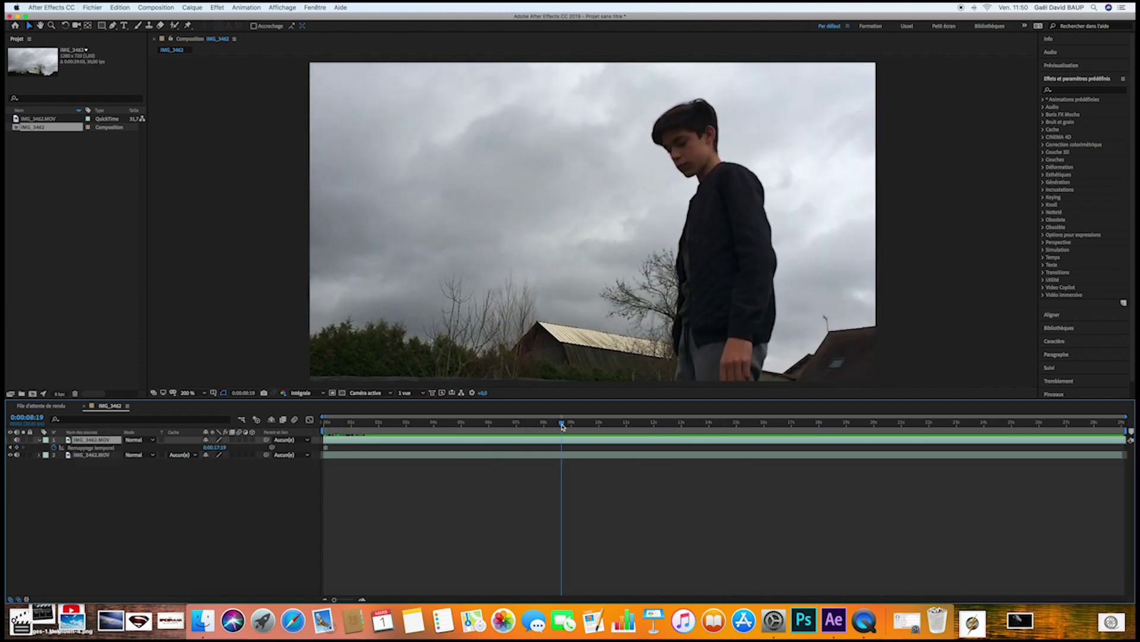
click(9, 440)
click(10, 439)
click(9, 439)
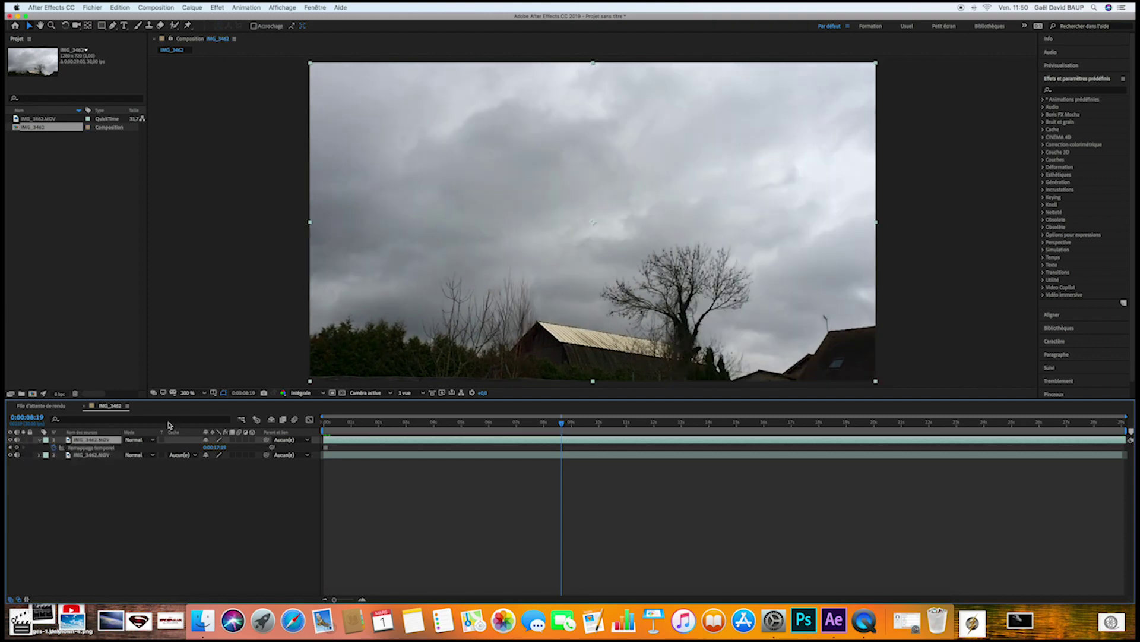
- Search the effects for "ke" and apply the Keylight preset with Key Cleaner and Advanced Spill Suppressor to the frozen-frame layer
click(1088, 90)
text(ke)
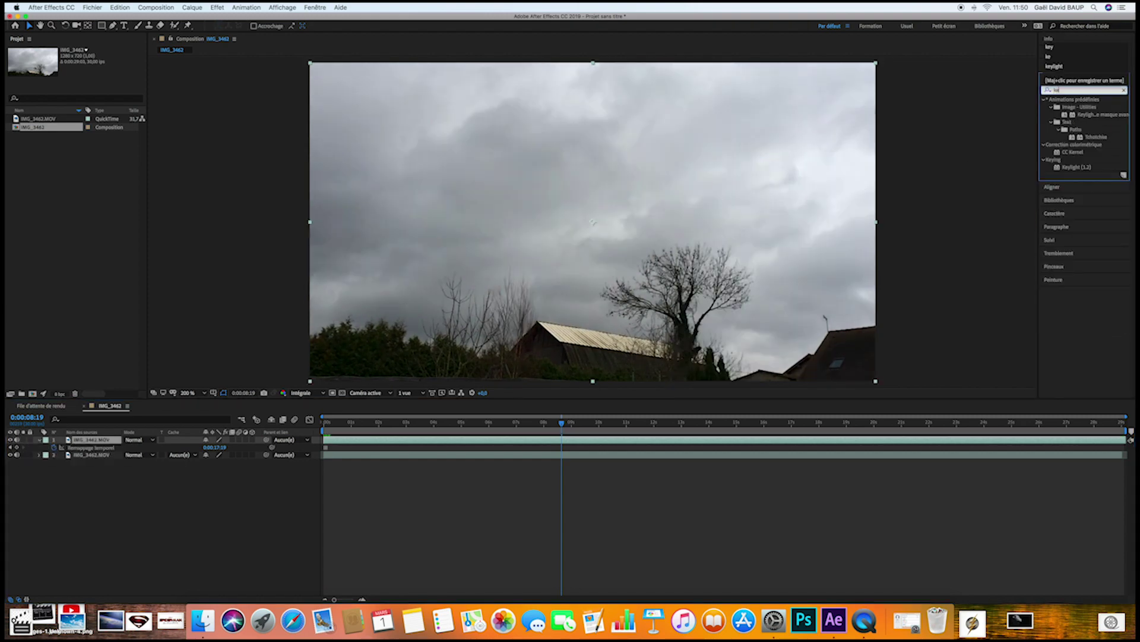
double_click(1115, 115)
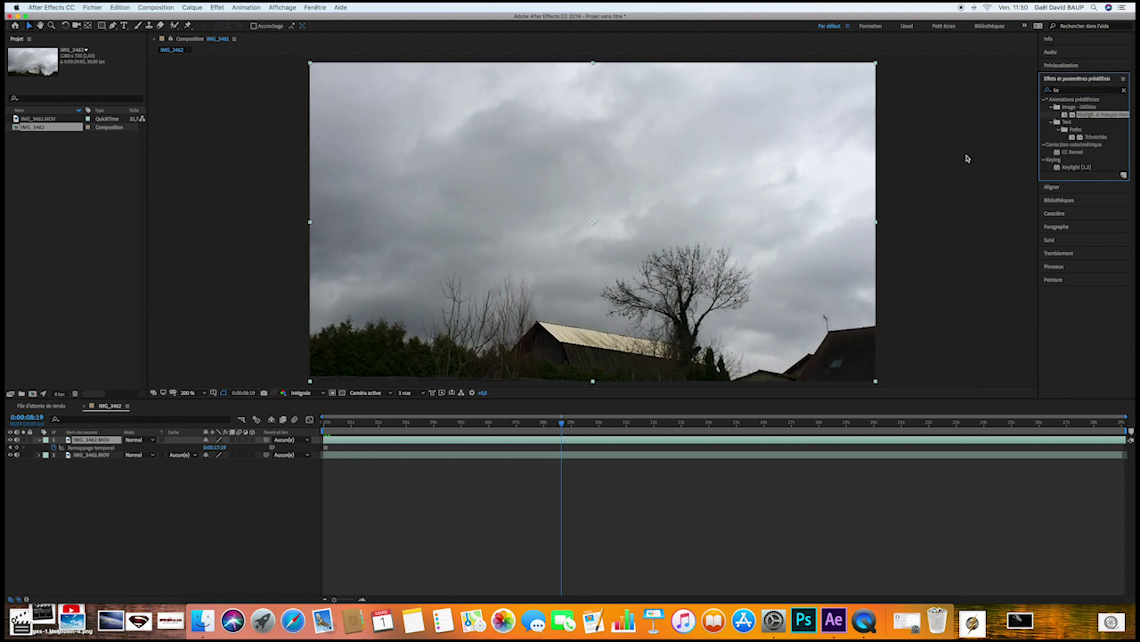
- Sample the grey sky above the tree as Keylight's Screen Colour and scrub through the composition to check the key
click(117, 310)
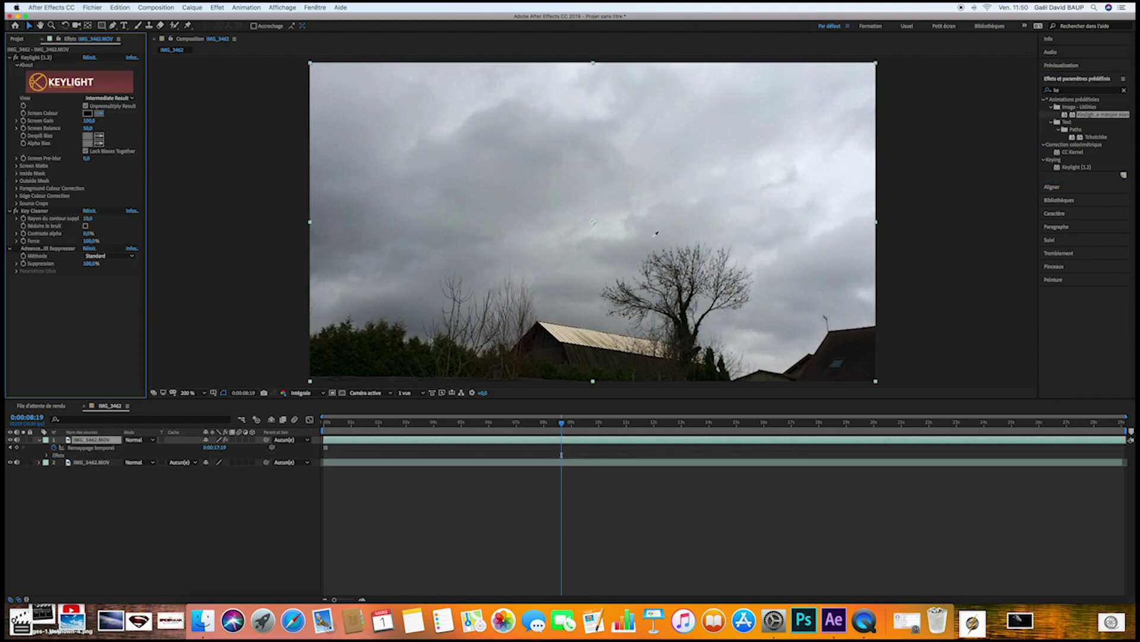
click(656, 234)
drag(558, 424, 931, 423)
drag(855, 419, 572, 422)
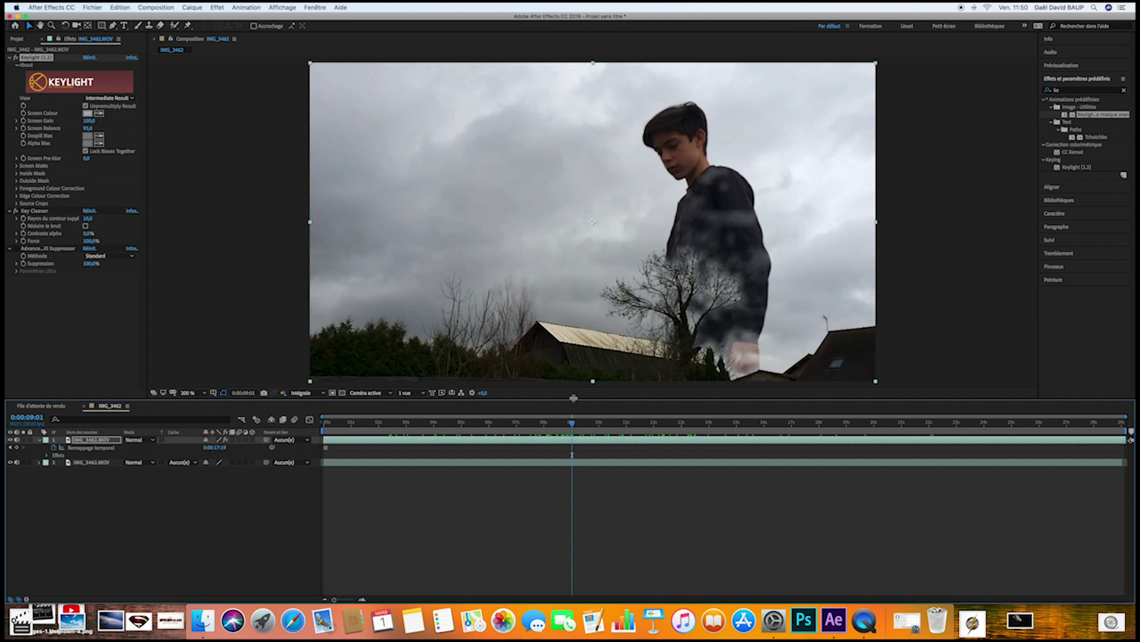
- Try sampling Keylight's Despill Bias from the house roof, and again from the barn
click(103, 129)
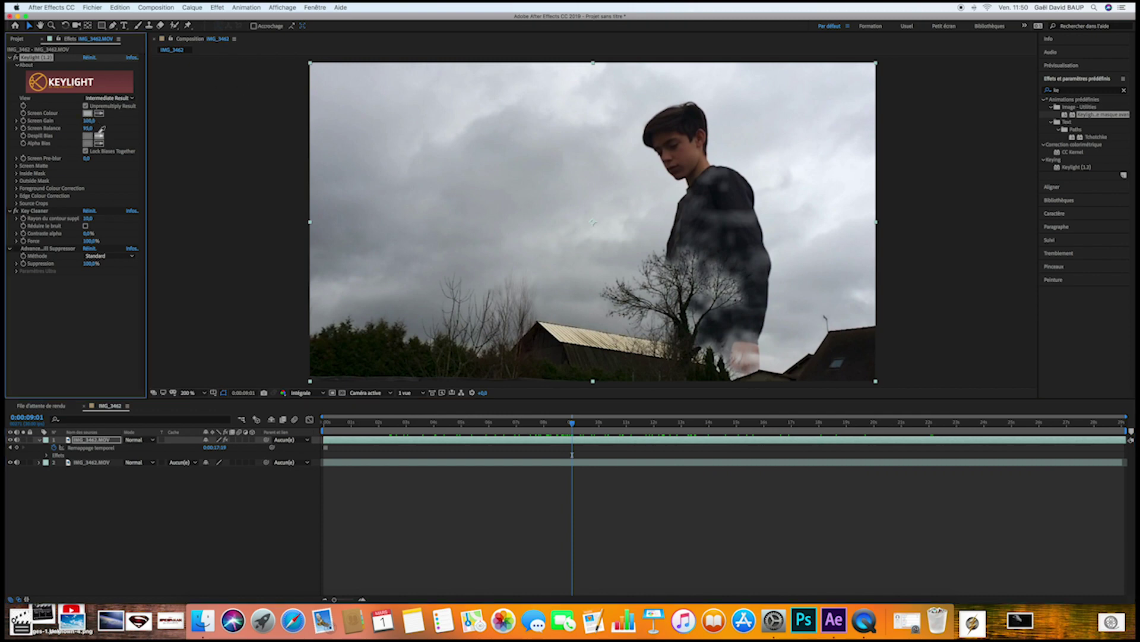
click(843, 333)
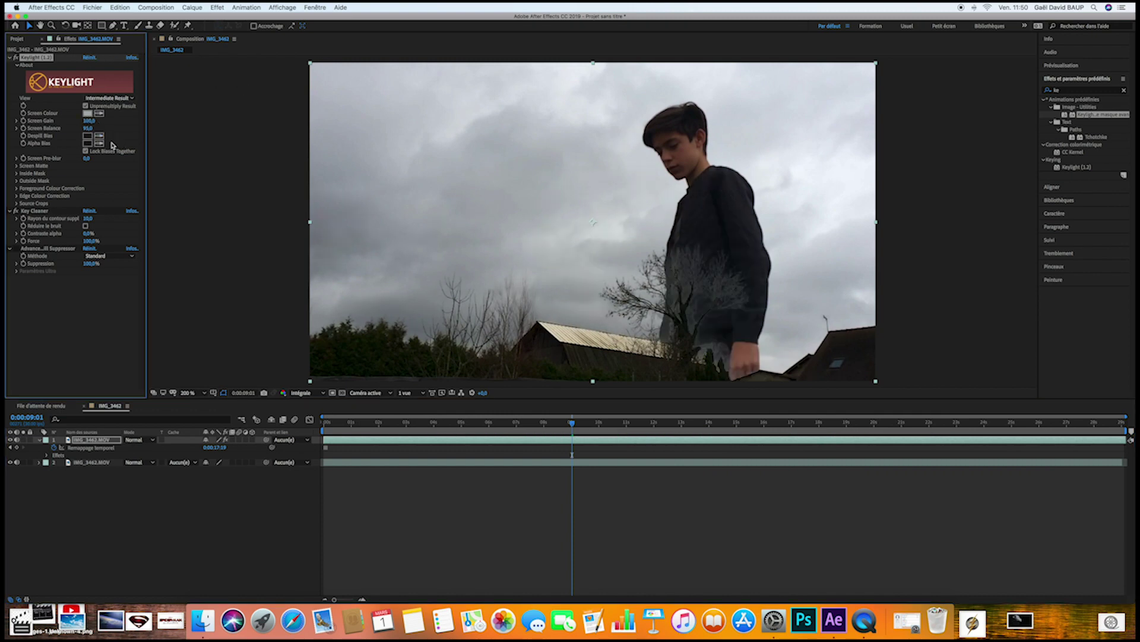
click(574, 317)
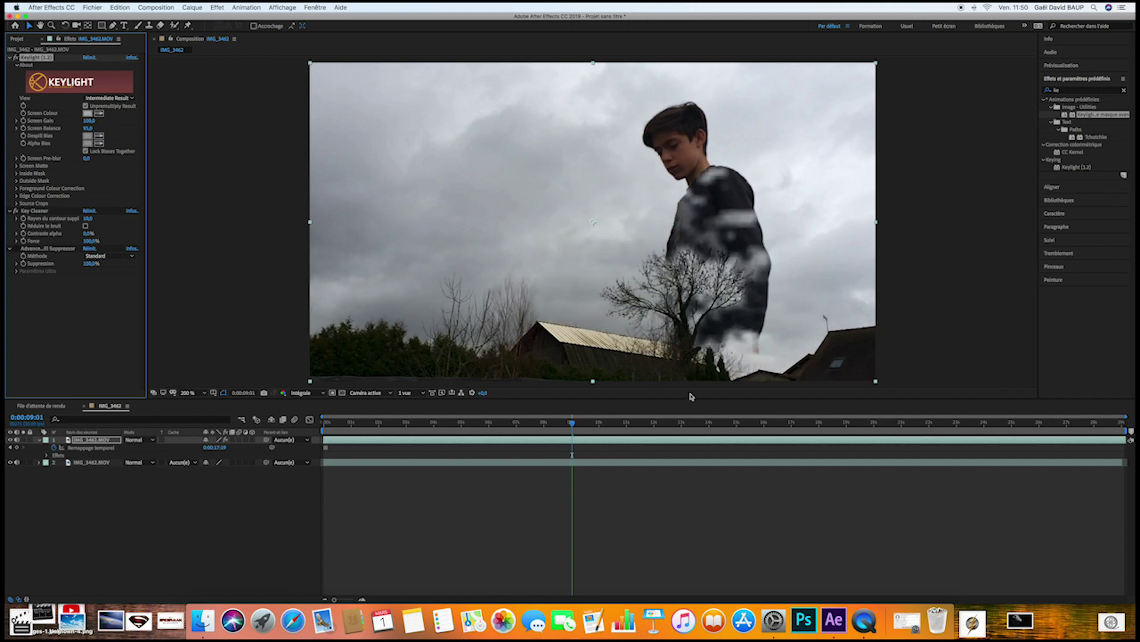
drag(574, 425, 578, 424)
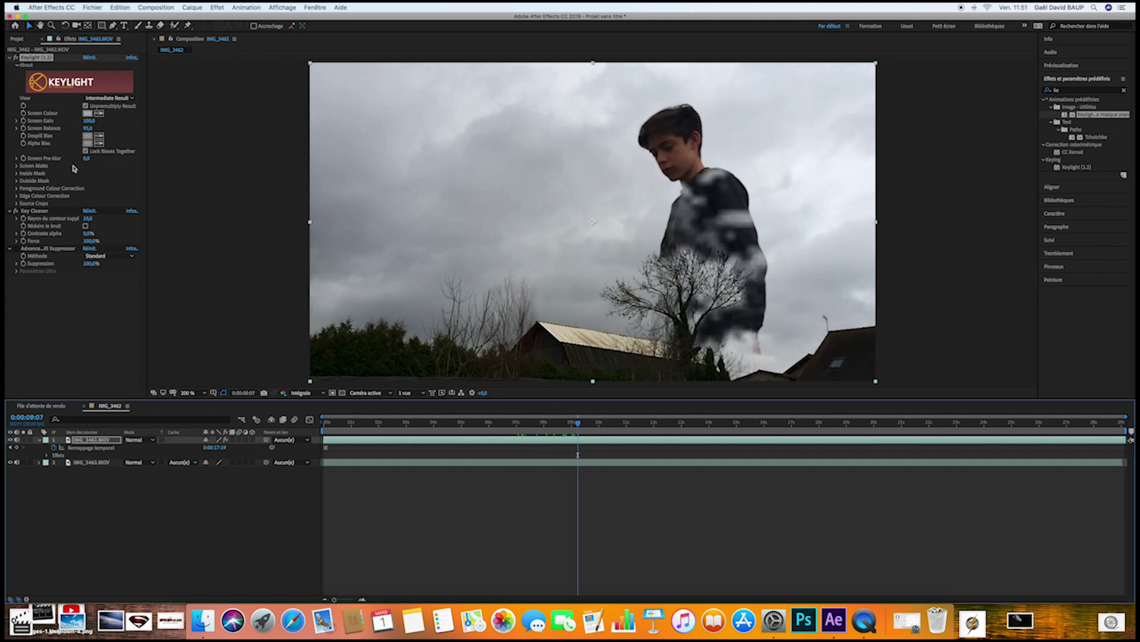
- Set Keylight's Screen Gain to 104 and sample the hedge as the Despill Bias, checking at 0:00:09:25
mouse_move(90, 121)
mouse_down()
mouse_move(109, 121)
mouse_move(89, 121)
mouse_up()
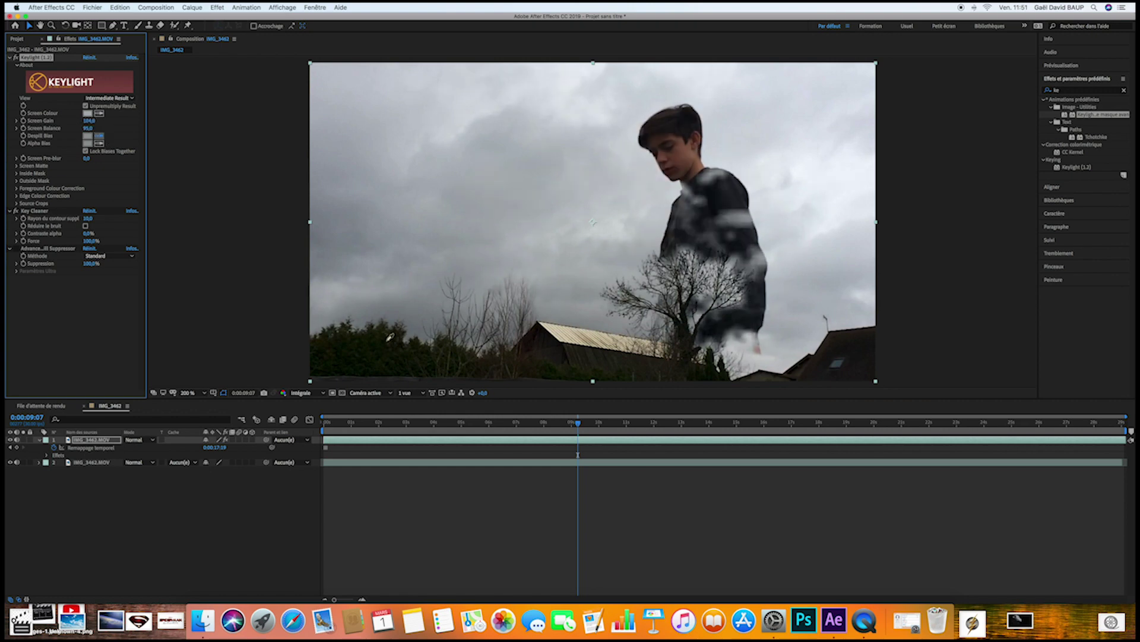
click(387, 341)
mouse_move(581, 426)
mouse_down()
mouse_move(610, 424)
mouse_move(595, 424)
mouse_up()
- In the Screen Matte view, set Clip Black to 31 and Clip White to 36, and return to Intermediate Result
click(112, 96)
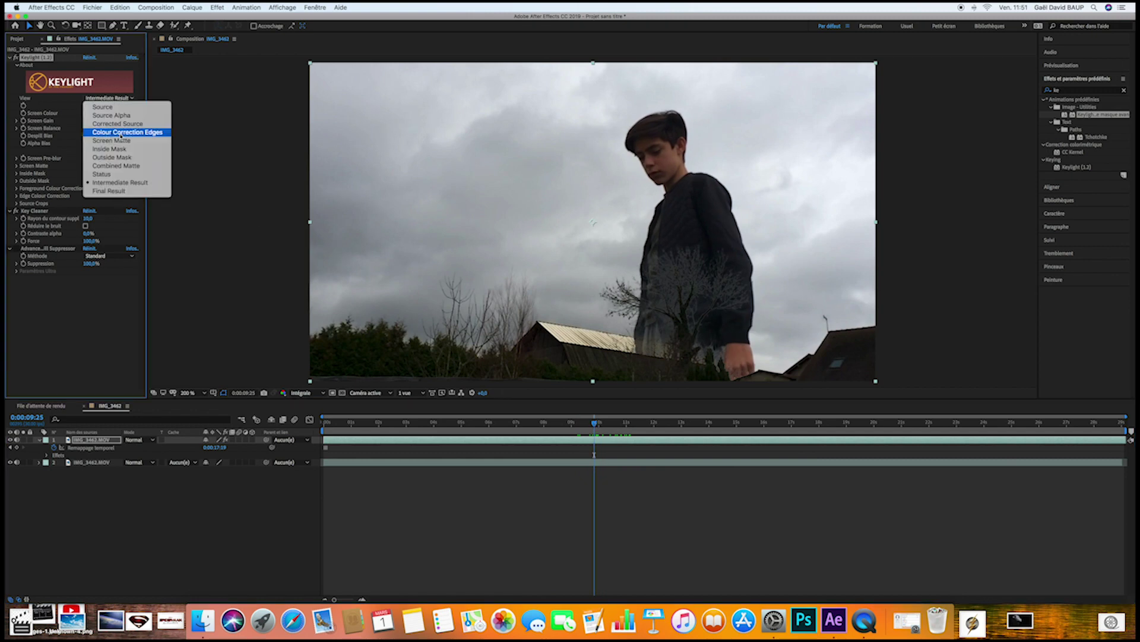
click(124, 141)
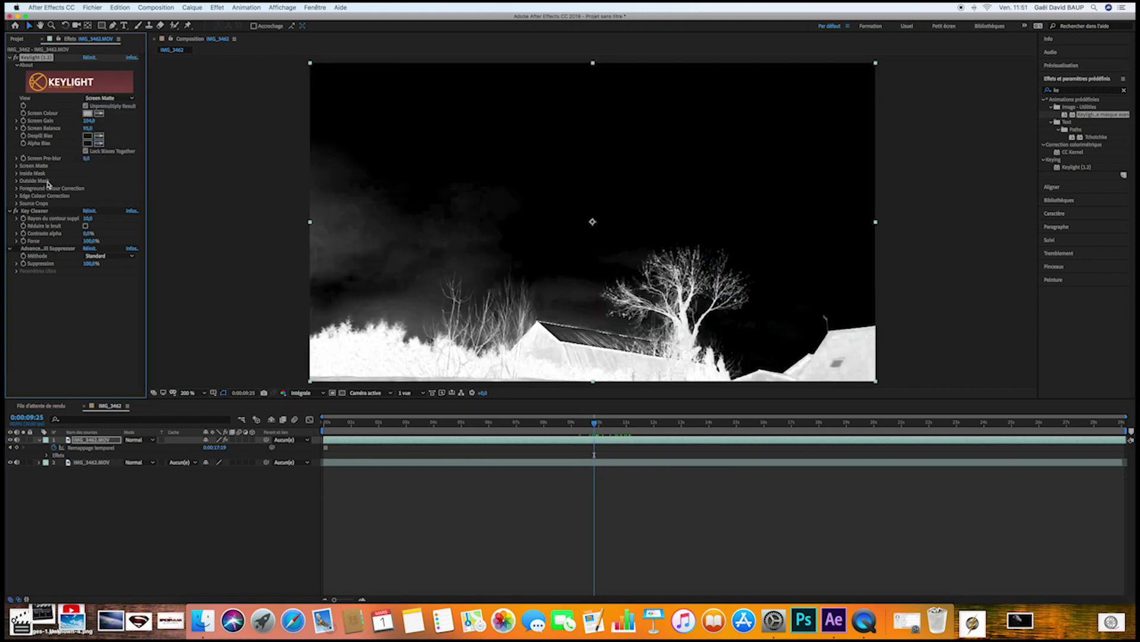
click(16, 166)
drag(87, 174, 63, 181)
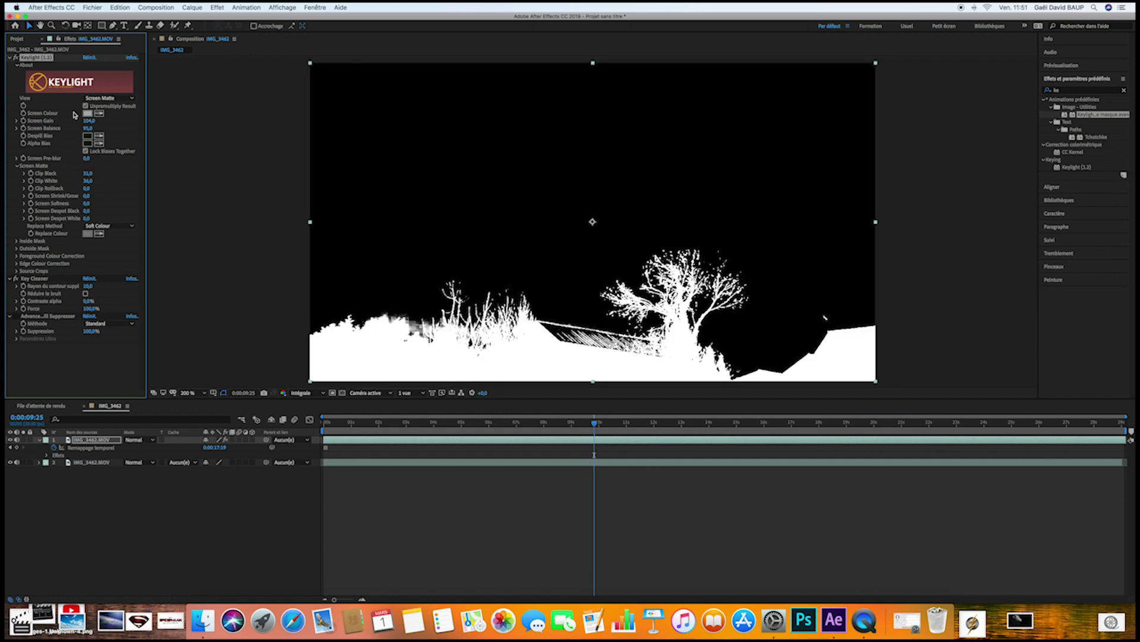
click(110, 98)
click(119, 165)
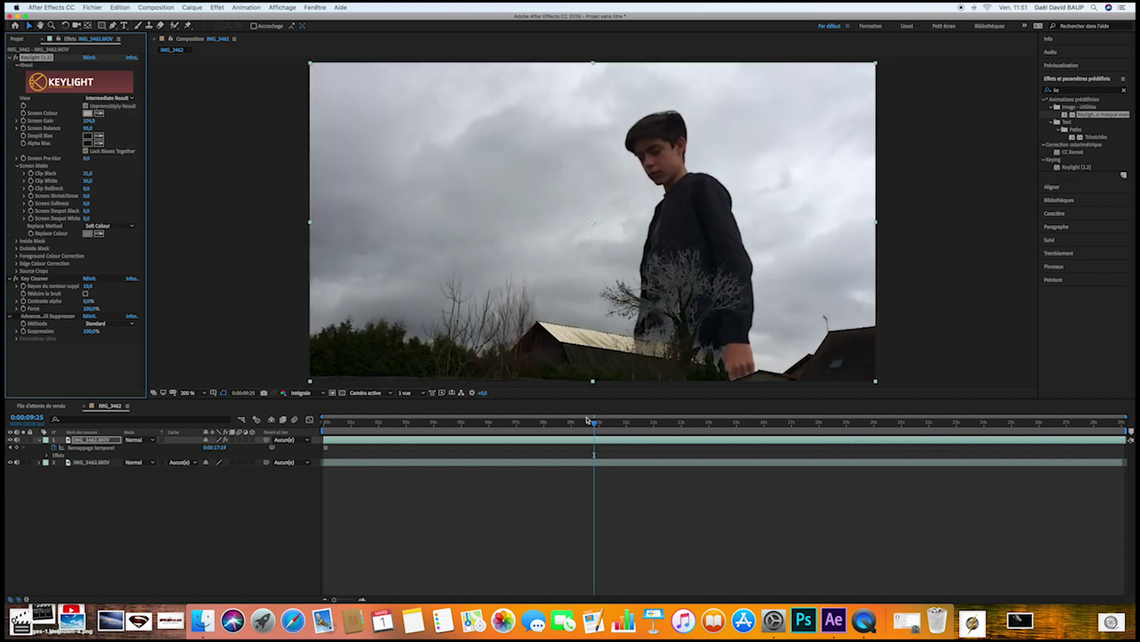
- Sample the barn's light roof as the Despill Bias, raise Screen Gain to 136, and check the key on other frames
drag(594, 423, 766, 423)
click(102, 137)
click(572, 334)
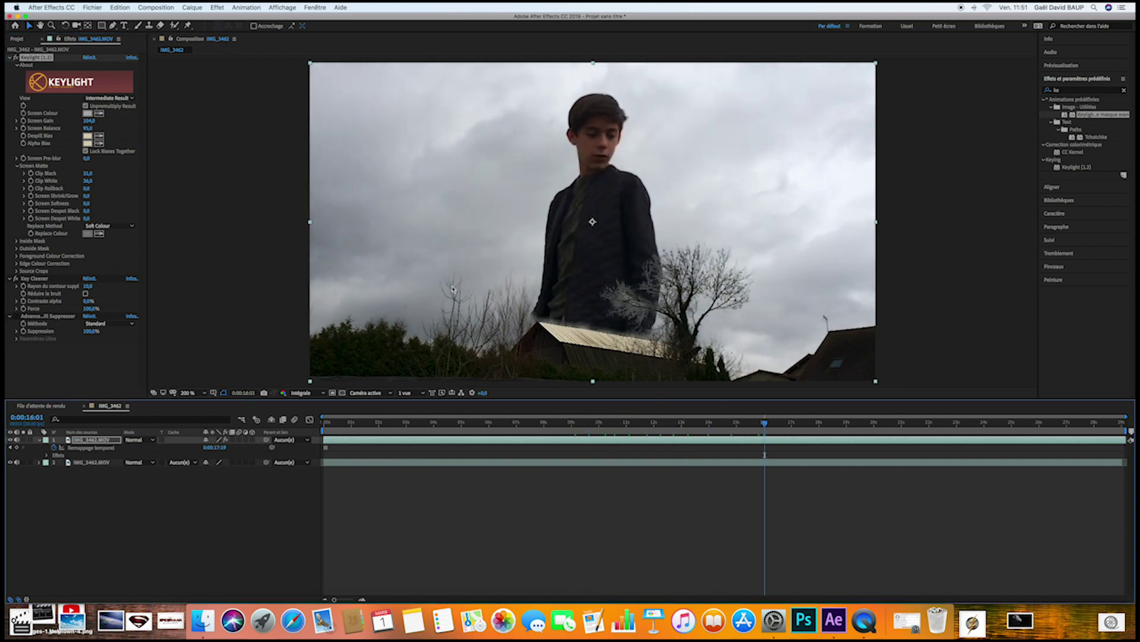
drag(89, 121, 102, 120)
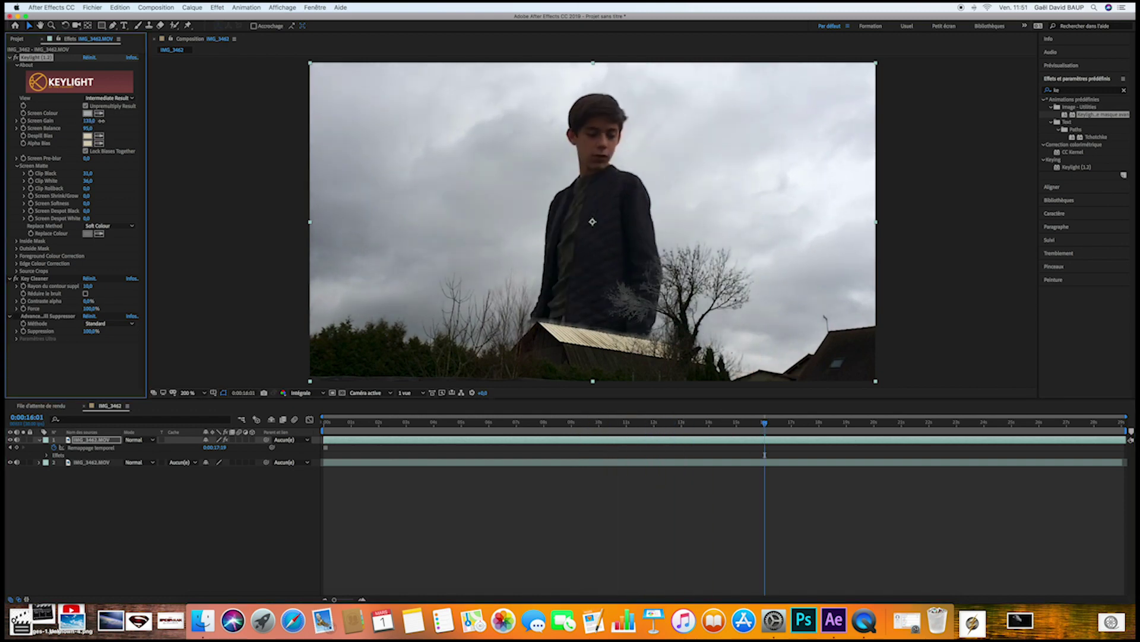
drag(775, 399, 743, 395)
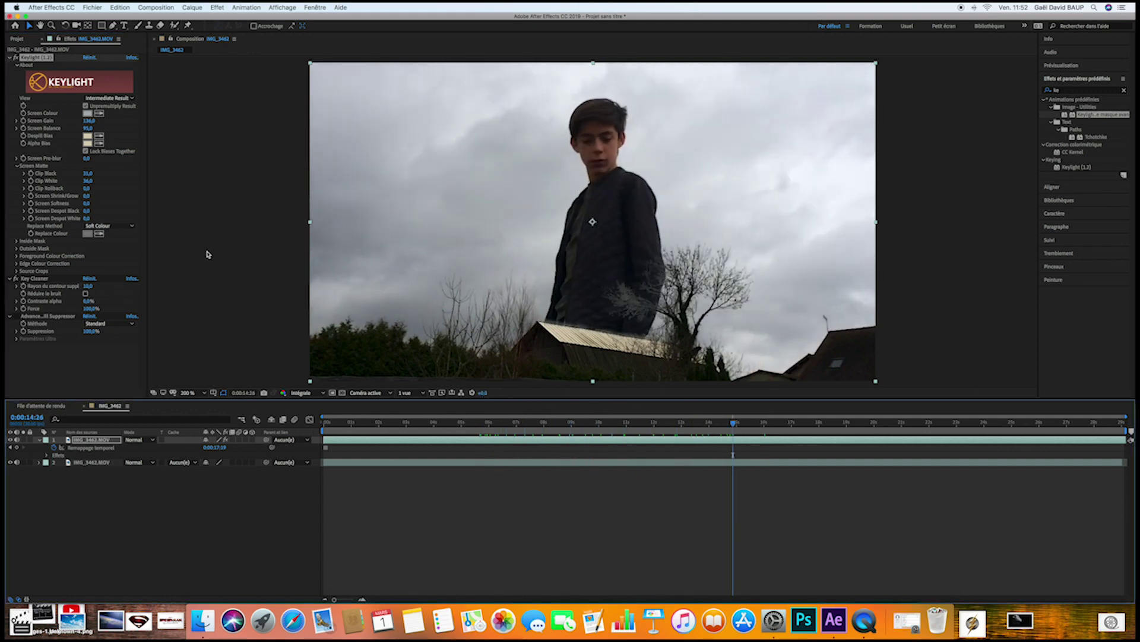
- Sample the figure's dark jacket as Keylight's Replace Colour and check the result at earlier frames
click(99, 234)
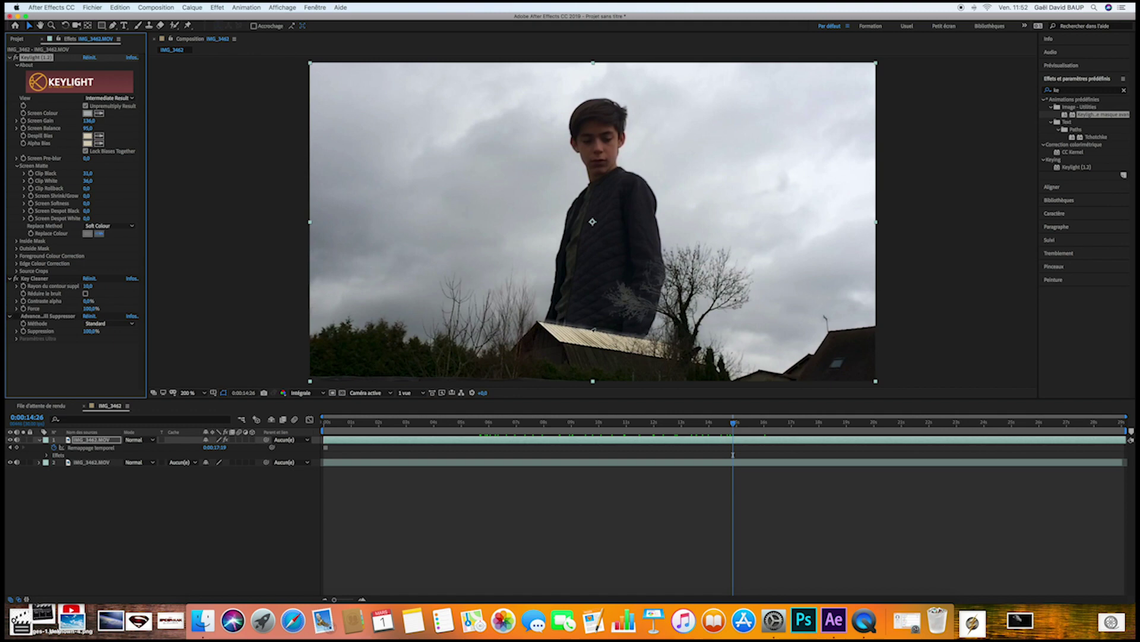
click(595, 304)
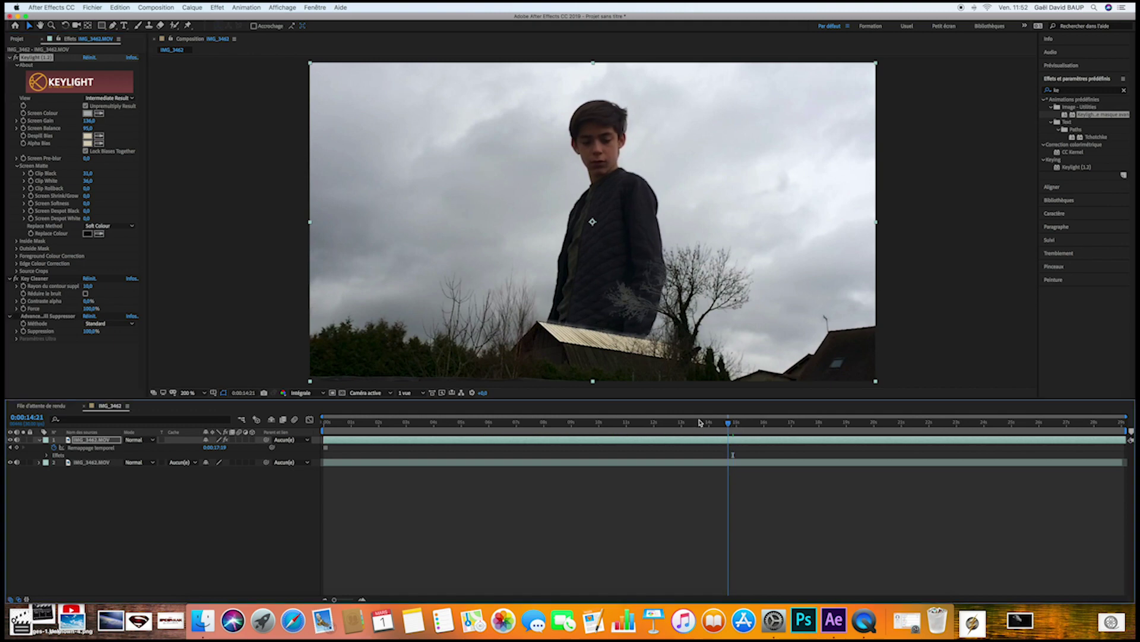
drag(735, 399, 646, 401)
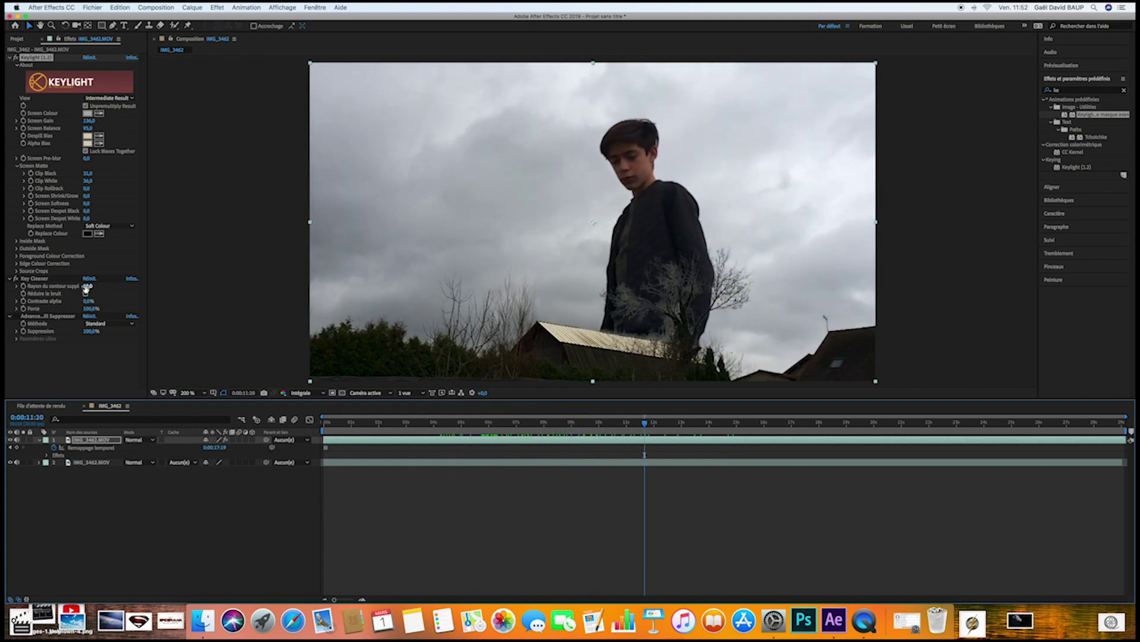
- In Key Cleaner, set the additional edge radius to about 6.3, enable chatter reduction, and raise the alpha contrast and strength
drag(86, 287, 39, 308)
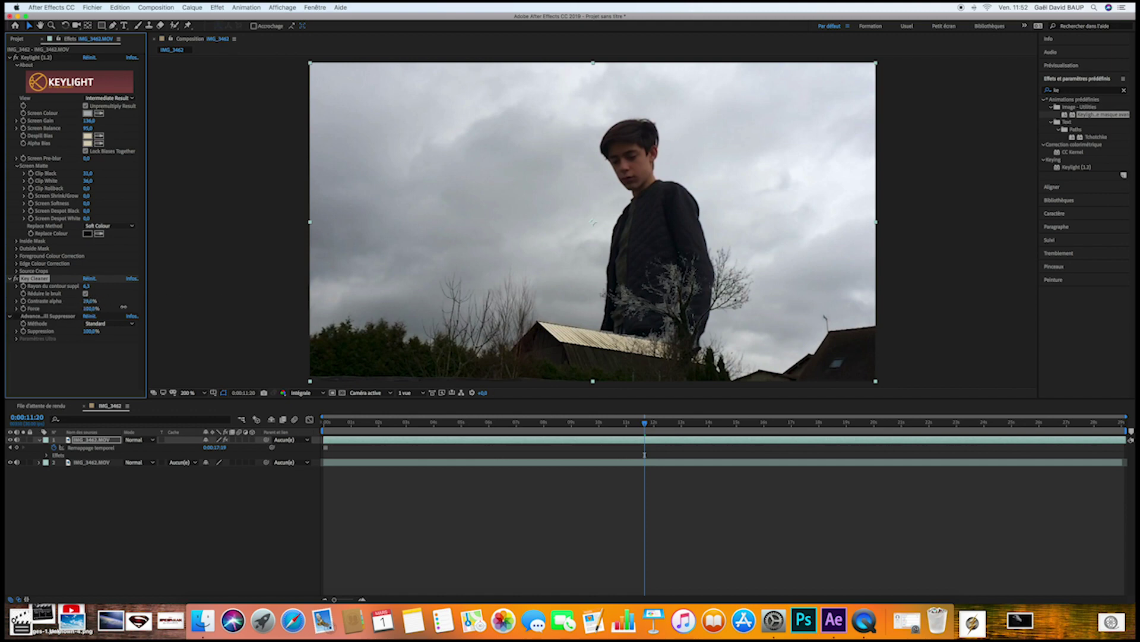
drag(124, 306, 189, 305)
- Switch Advanced Spill Suppressor to the Ultra method and sample its key colour from the composition
click(107, 323)
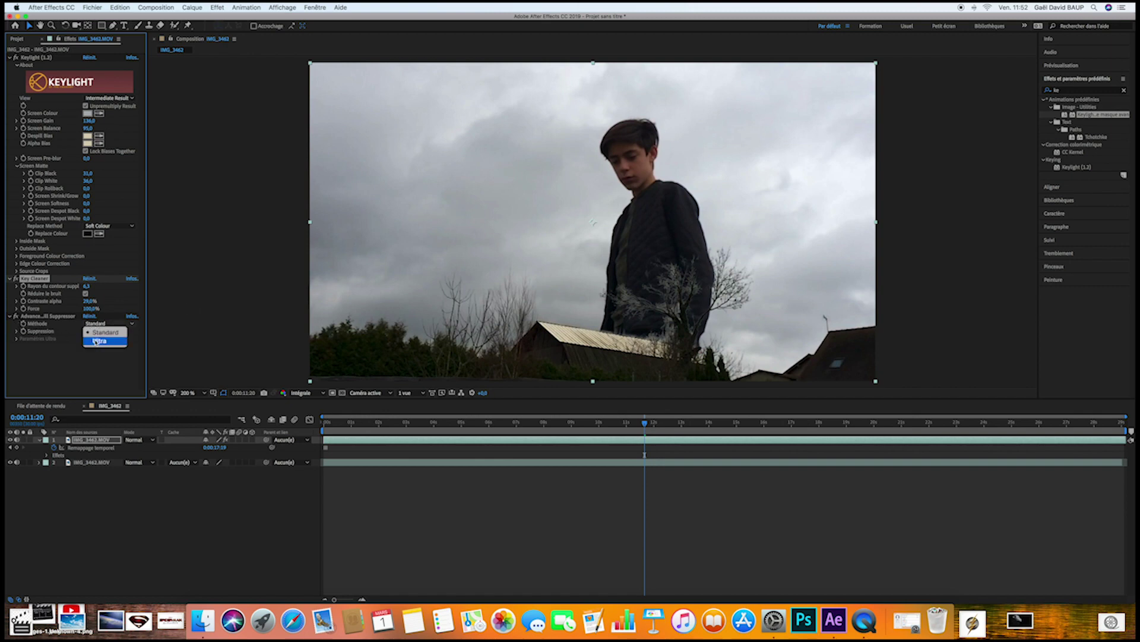
click(94, 338)
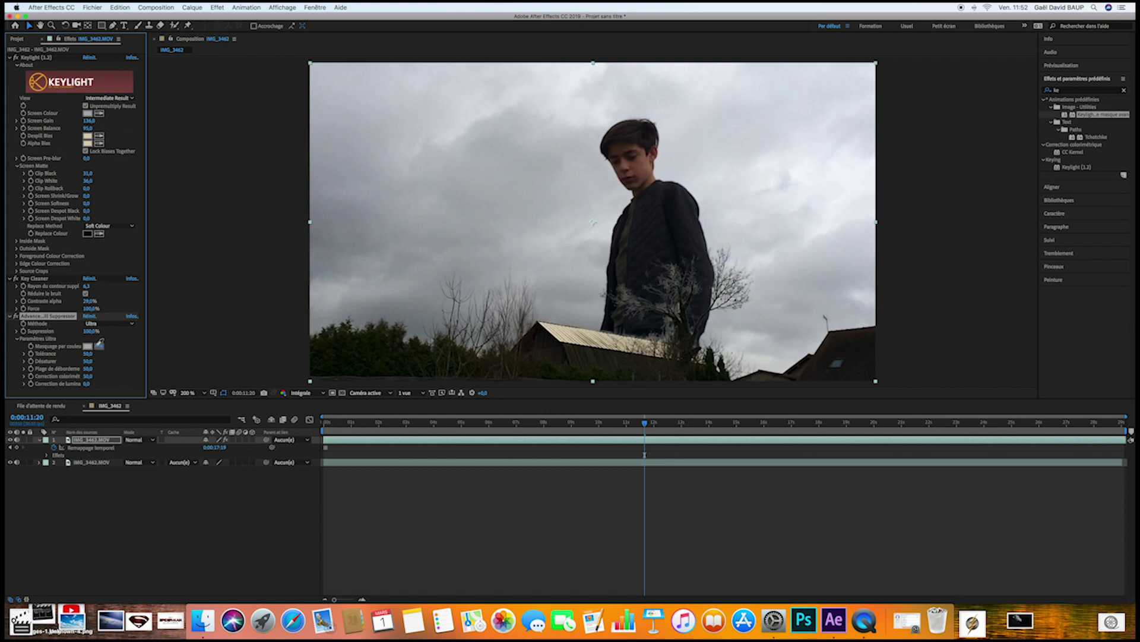
click(654, 249)
click(88, 347)
click(657, 259)
- Adjust the spill suppressor's luma correction to 48, checking the figure at 0:00:10:11
drag(86, 384, 158, 380)
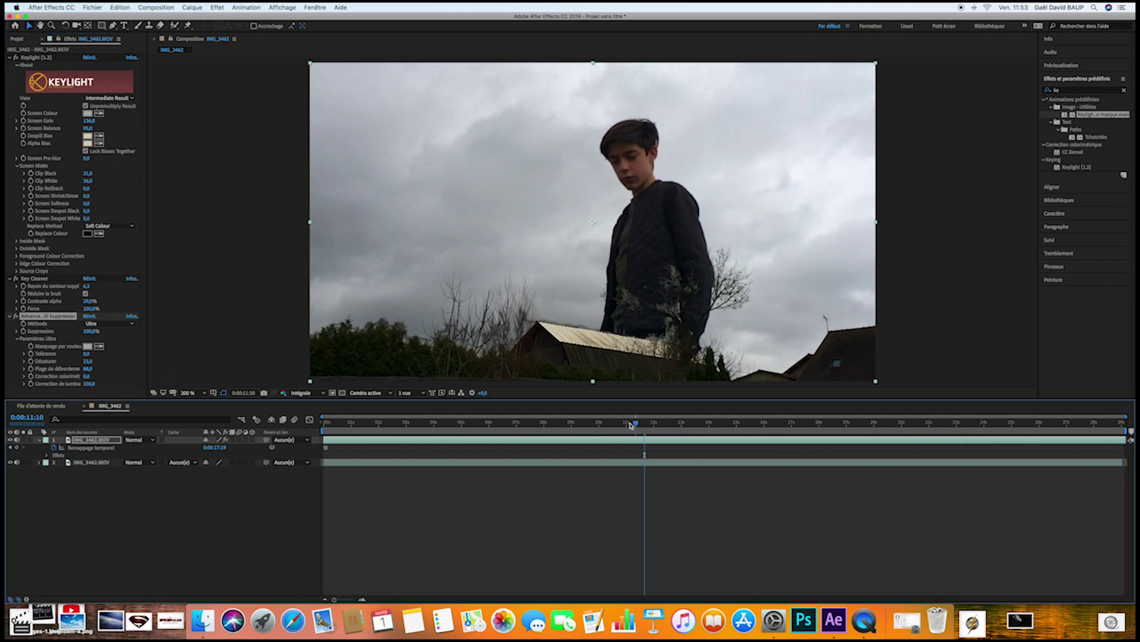
drag(636, 424, 612, 425)
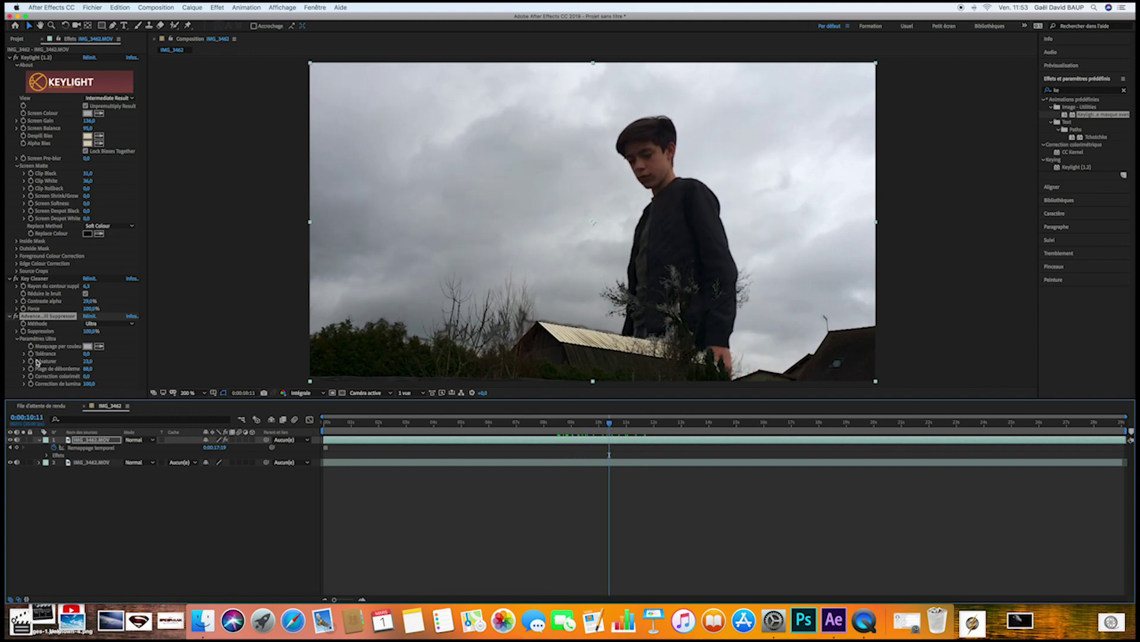
drag(88, 385, 59, 383)
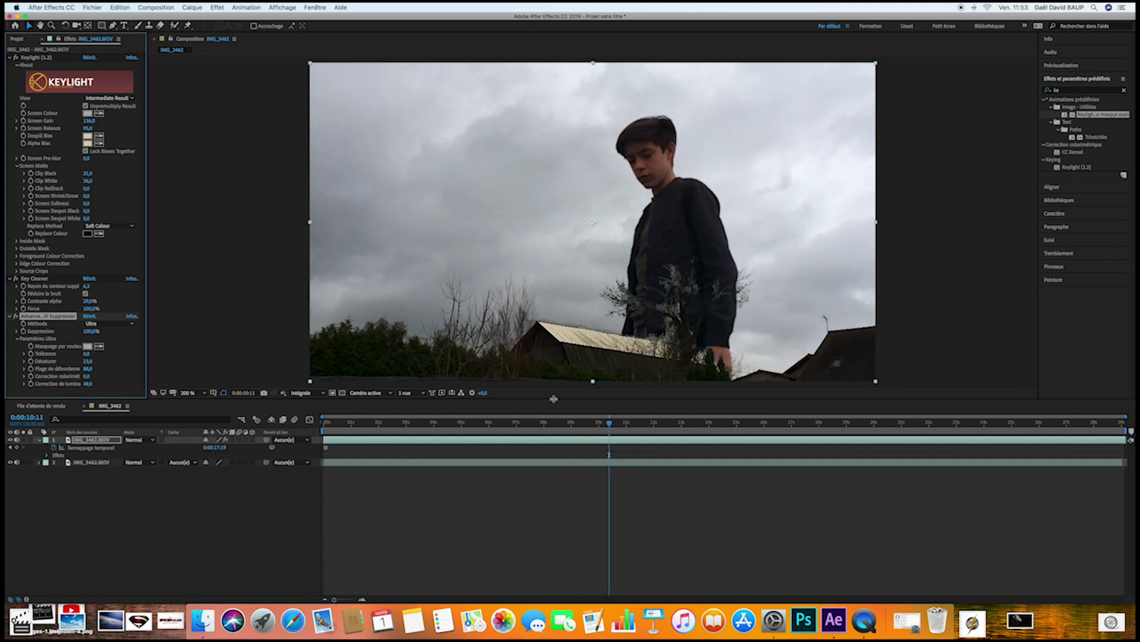
- Collapse the keyed layer's properties and play the composition from the start to review the key
drag(609, 422, 286, 429)
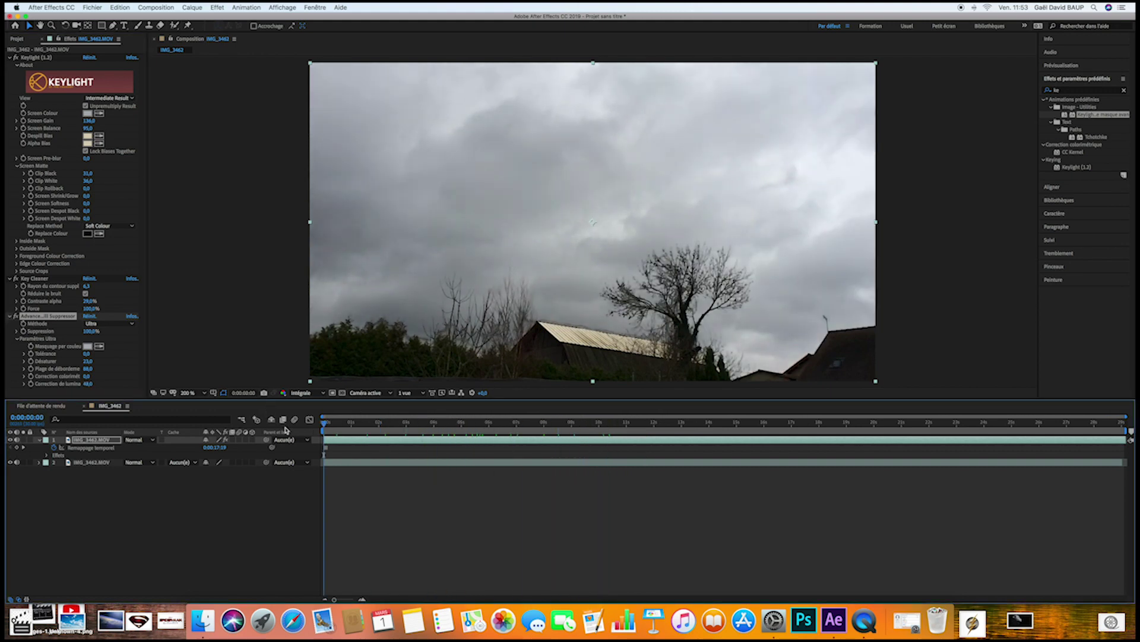
click(39, 440)
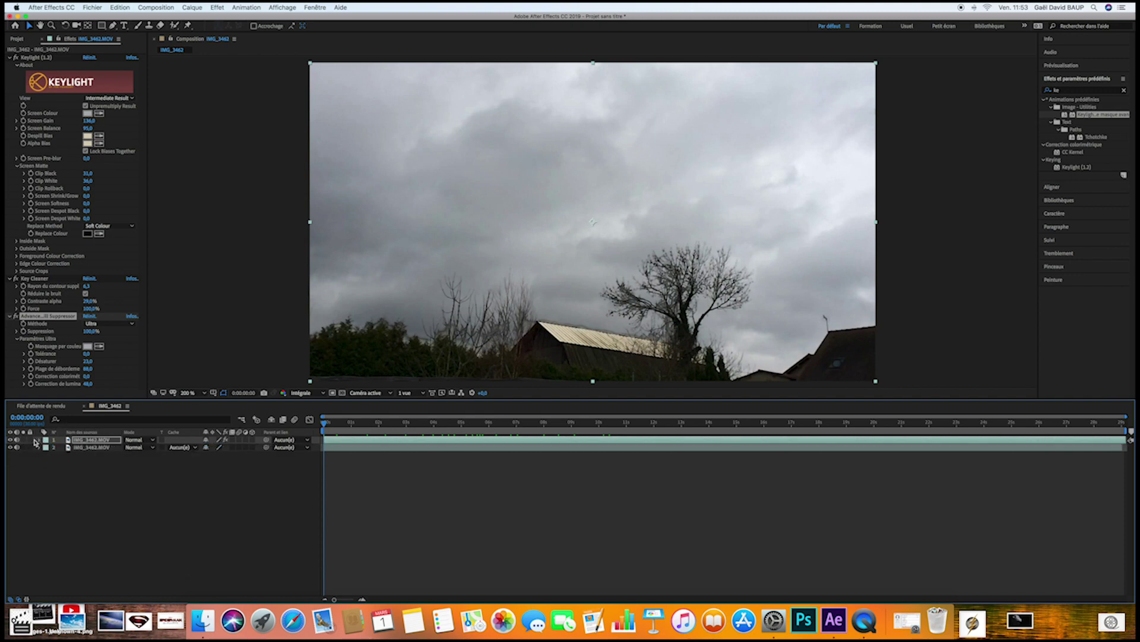
key(space)
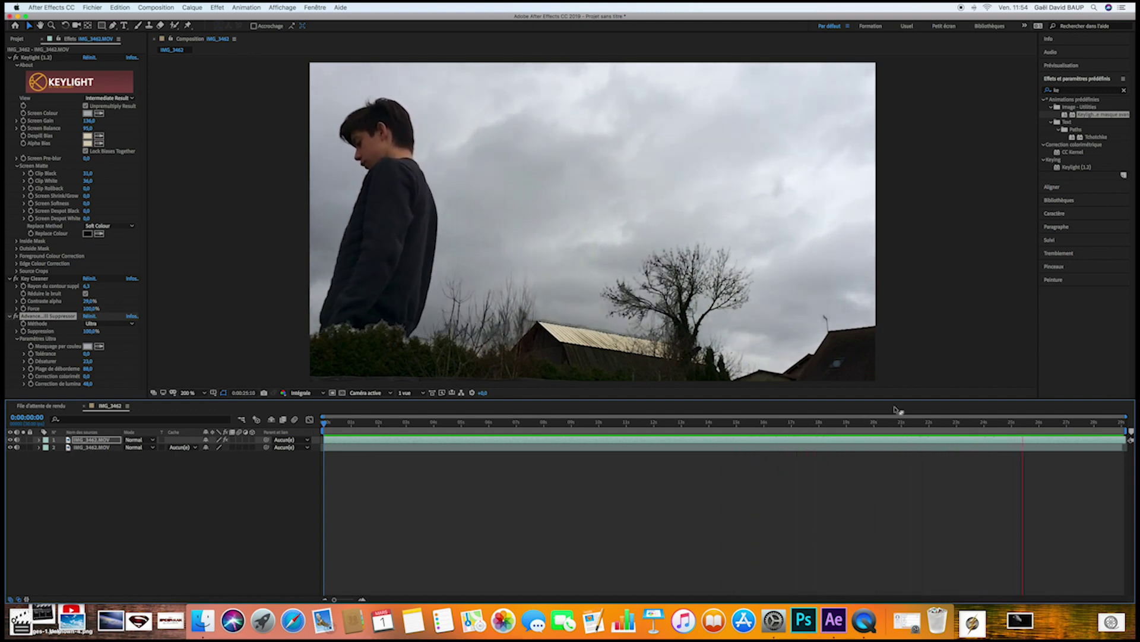
click(1077, 437)
- At 0:00:15:07, create a 1280 × 720 px pale grey-blue solid above the footage layers
drag(1035, 422, 743, 422)
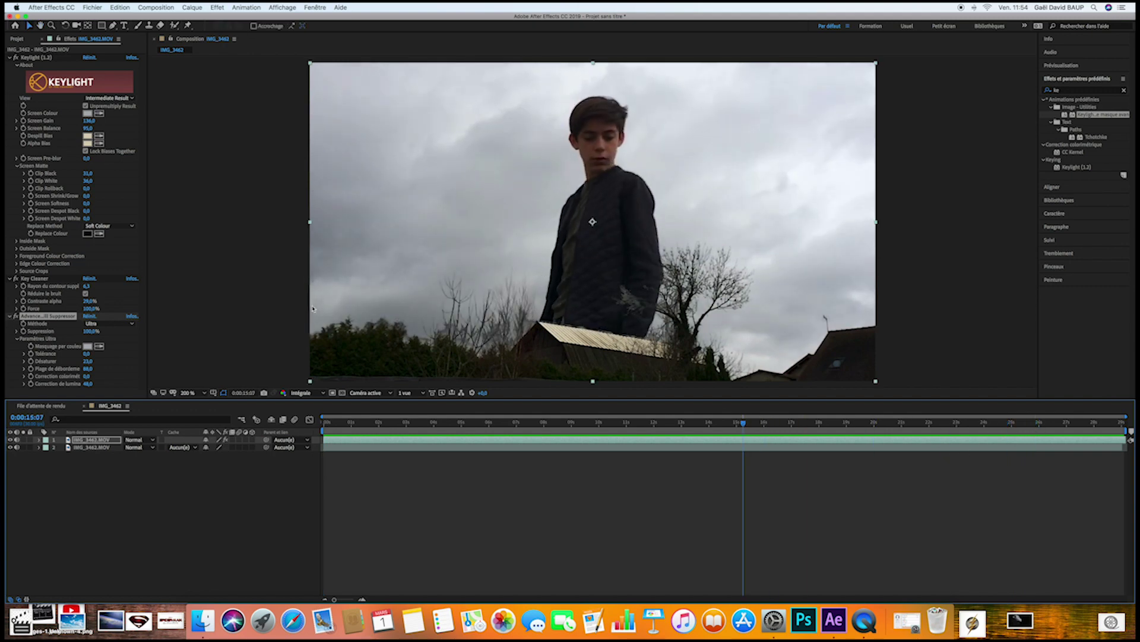
click(195, 7)
mouse_move(249, 14)
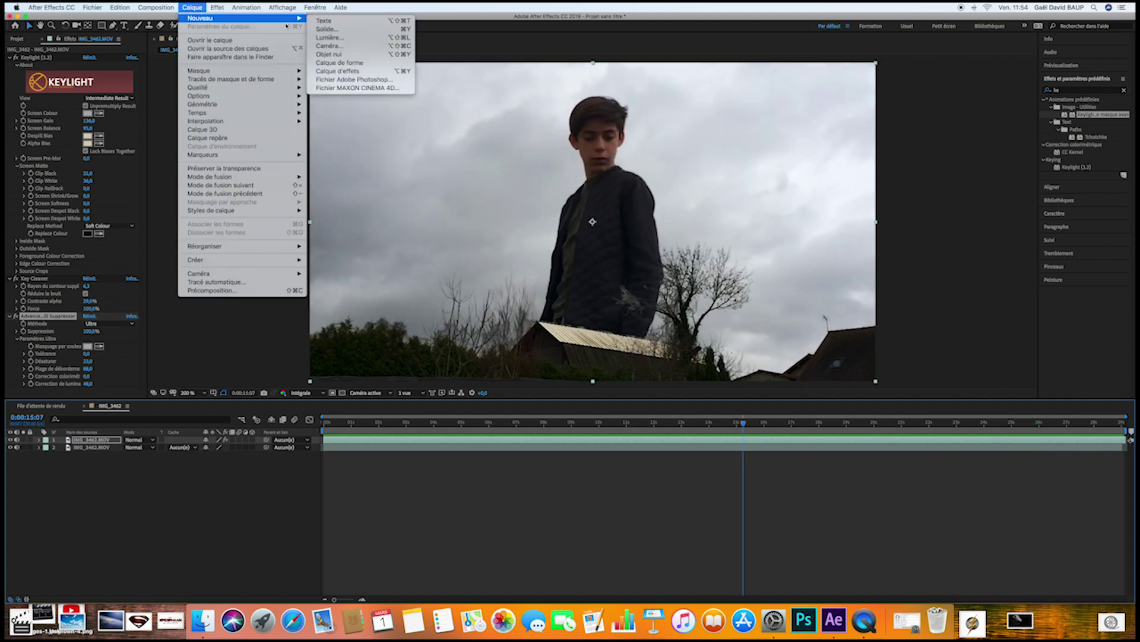
click(343, 31)
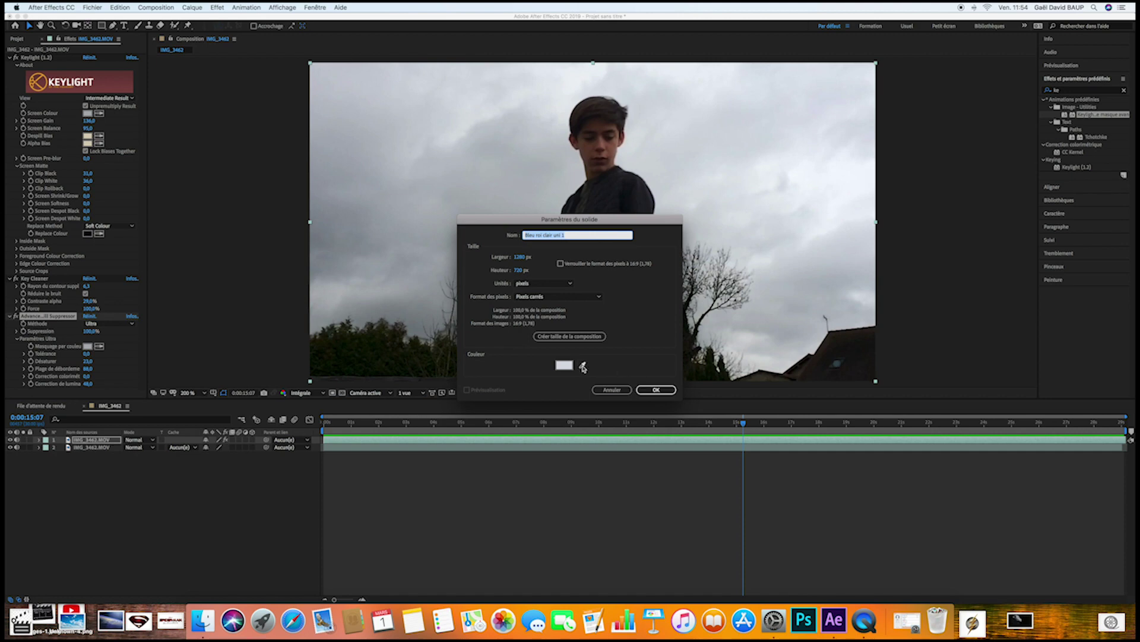
click(583, 365)
click(657, 390)
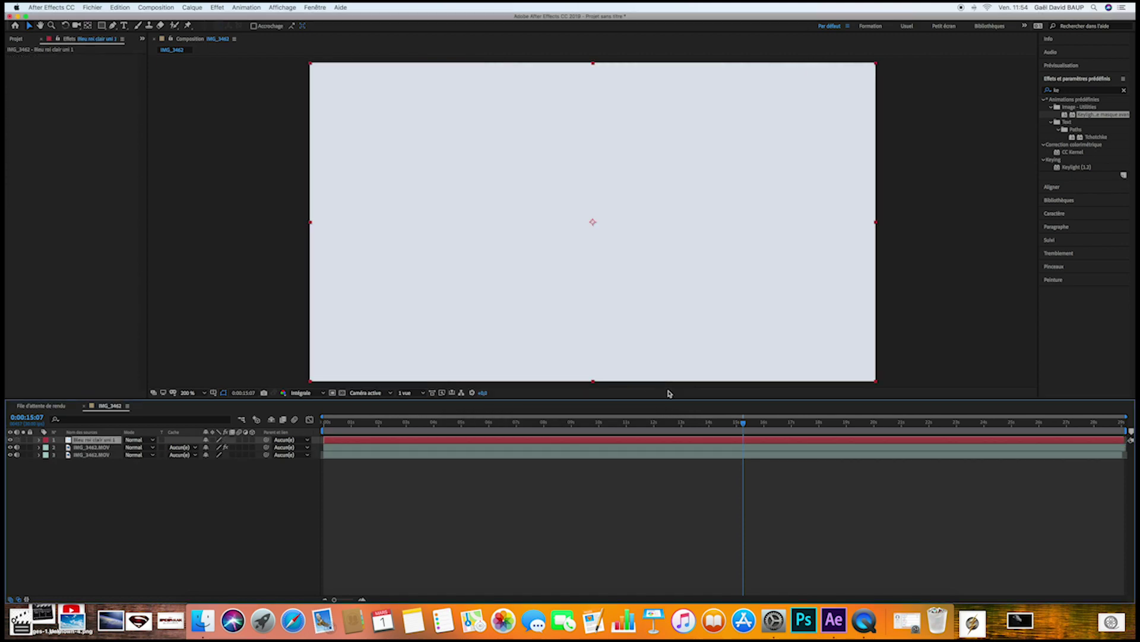
- Enlarge the solid beyond the frame and draw a Pen mask that keeps only the area above the rooftops and hedge
drag(509, 267, 545, 288)
drag(841, 352, 895, 384)
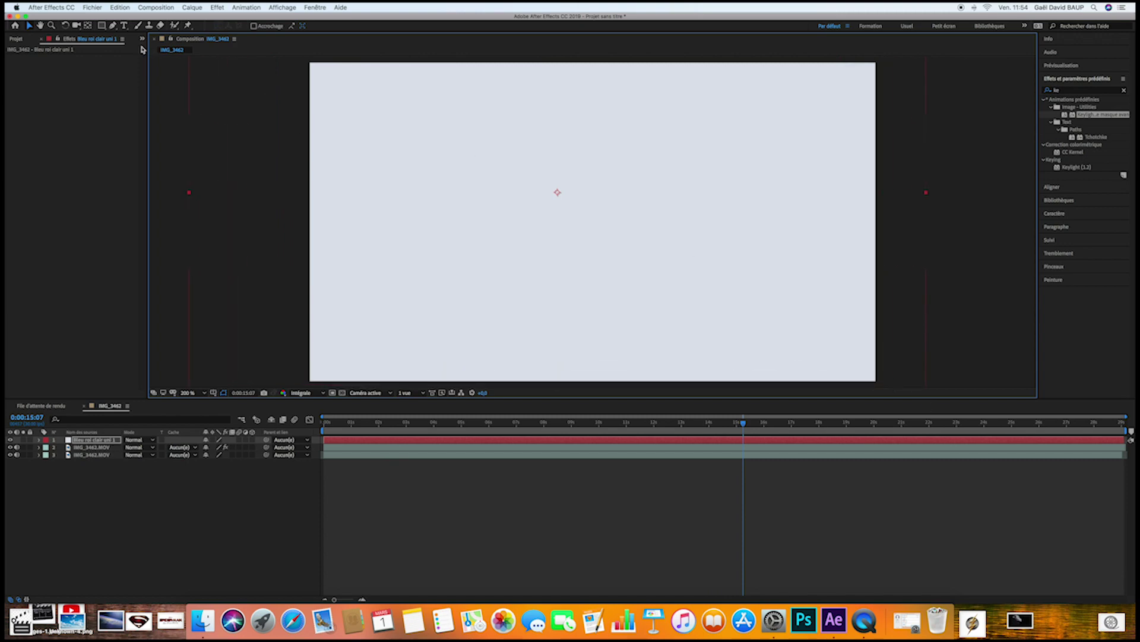
click(113, 25)
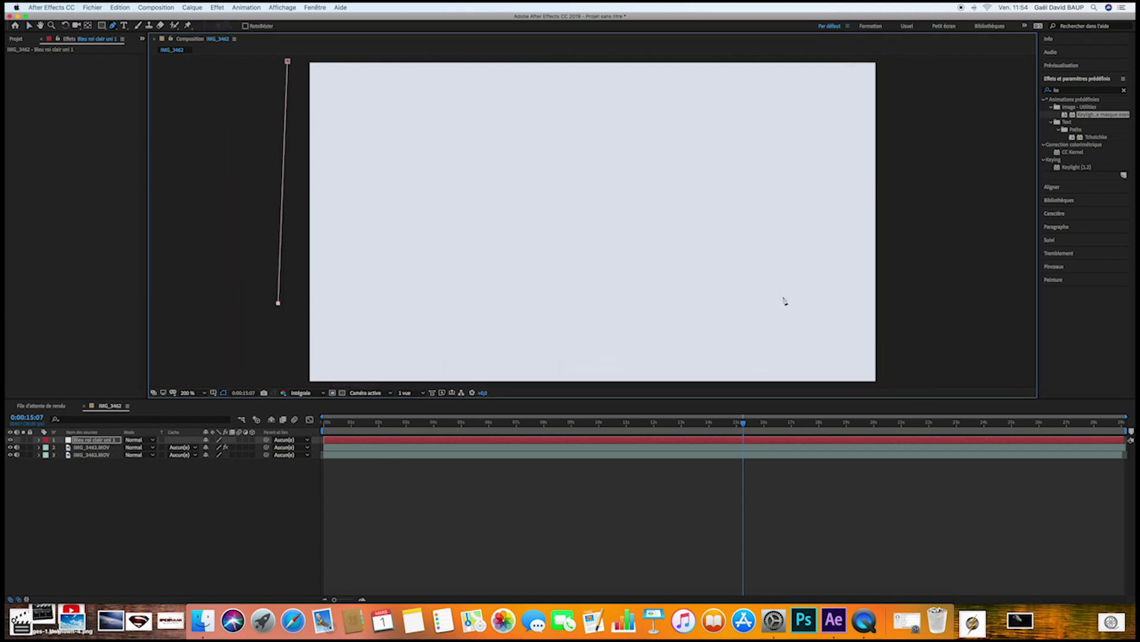
click(288, 61)
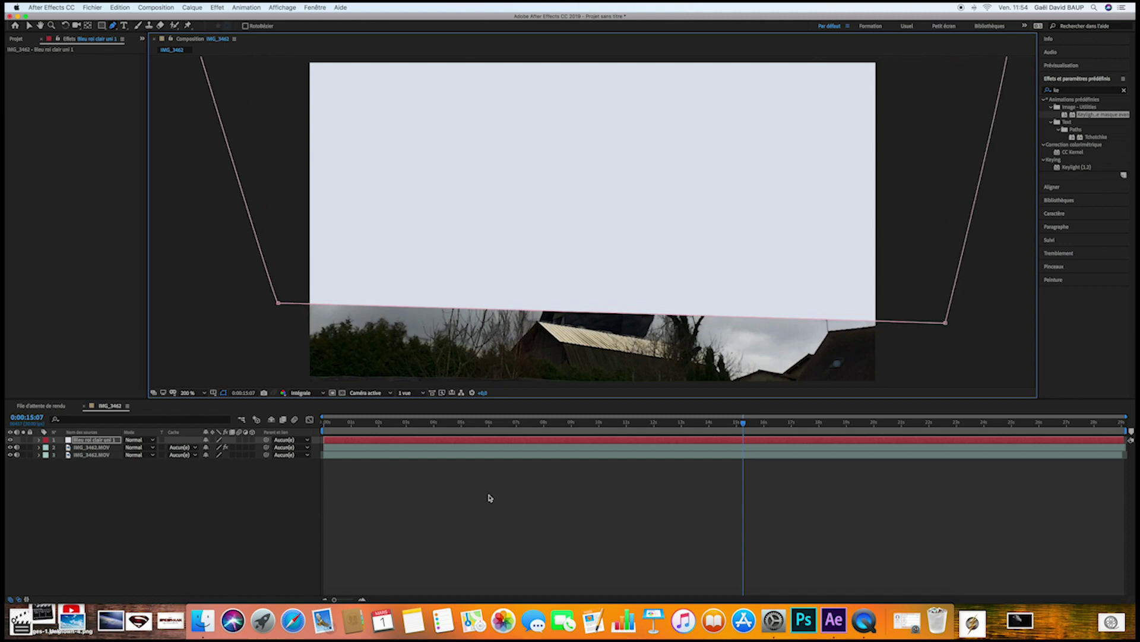
- Lower the masked solid's opacity to 52% so it acts as haze over the figure
click(95, 439)
key(t)
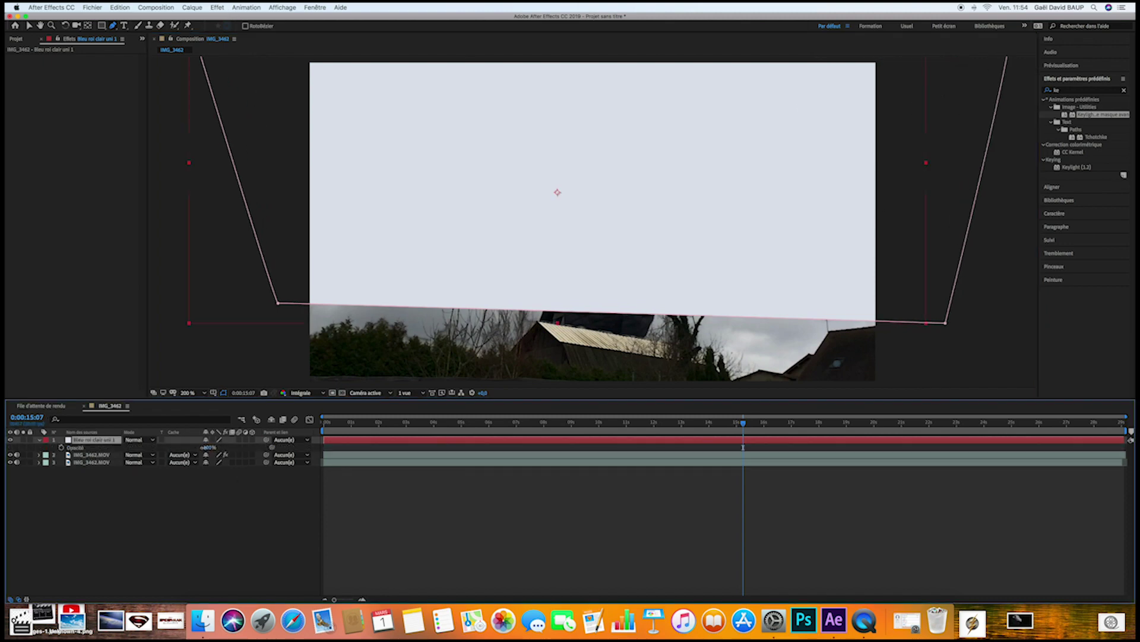
drag(202, 447, 186, 446)
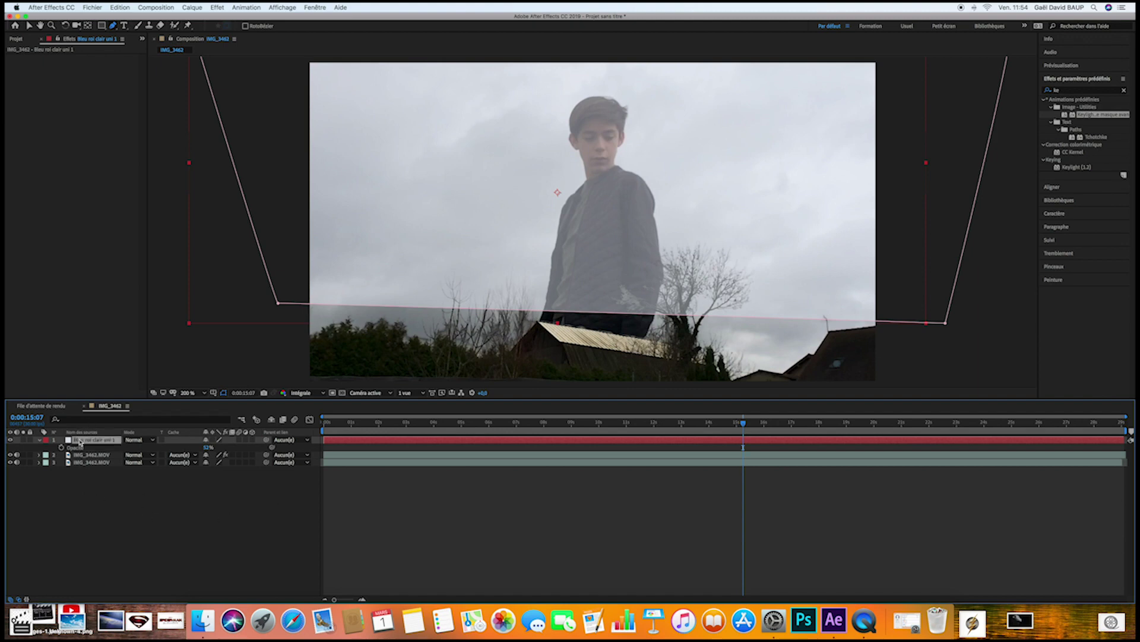
- Feather the solid's mask by about 100 px, give it a negative expansion of about 108 px, and check earlier frames
key(m)
click(55, 447)
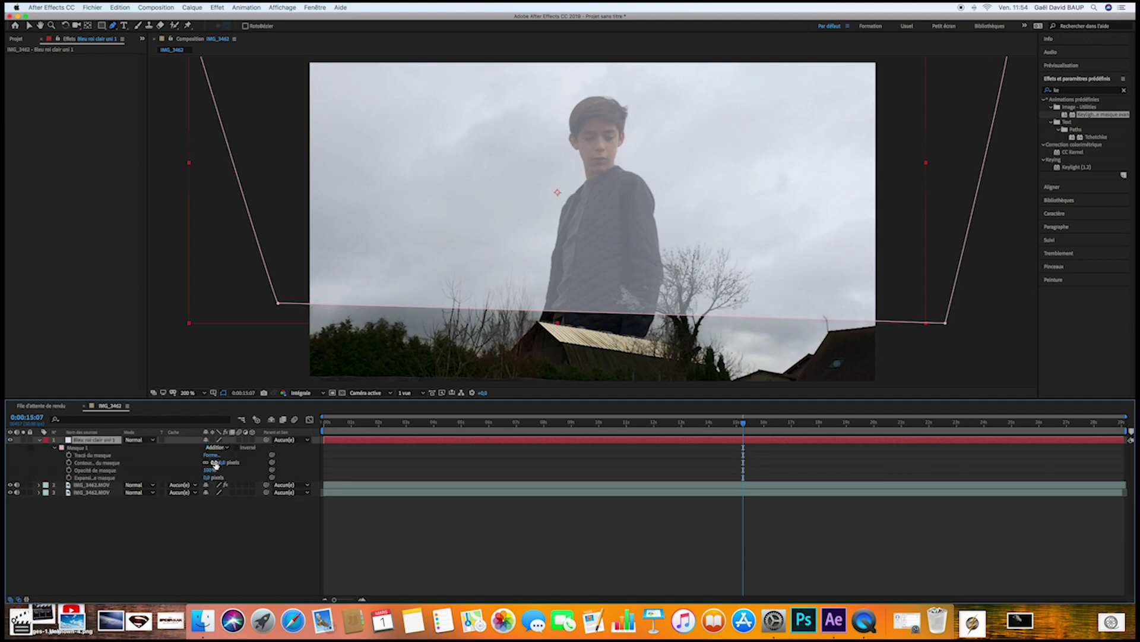
drag(215, 464, 172, 476)
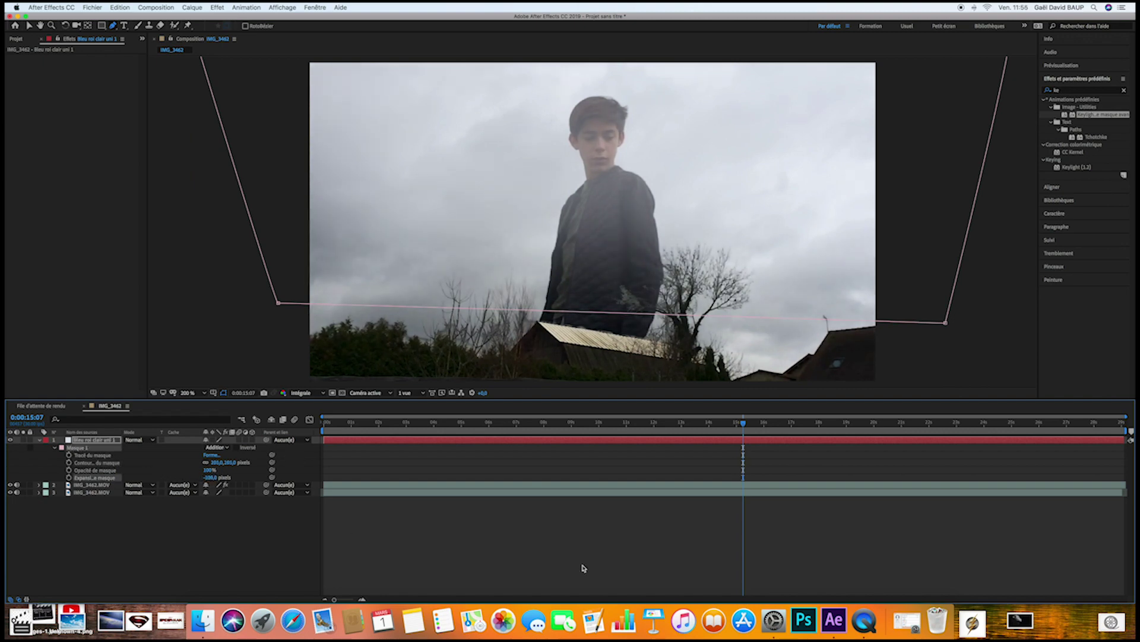
click(583, 568)
drag(747, 429, 364, 429)
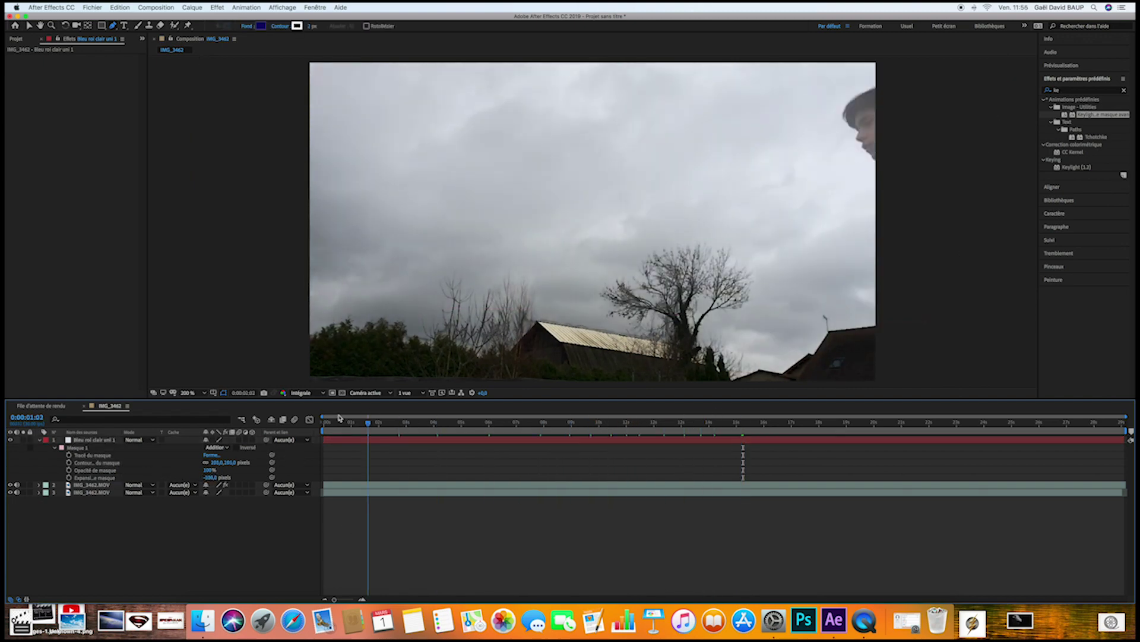